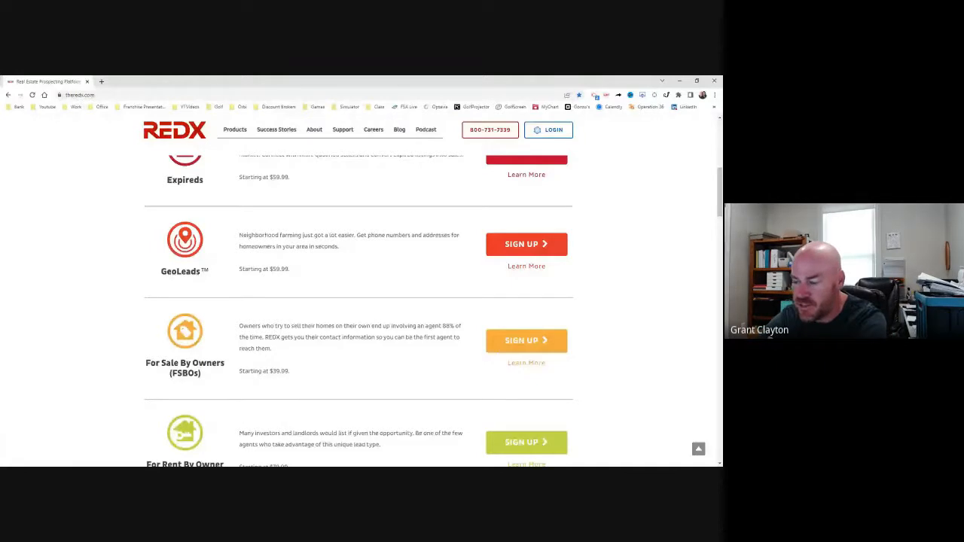
Step: Go to the Zillow website and open its homes-for-sale search for New Orleans, LA
{"action": "scroll", "coordinate": [359, 302], "scroll_direction": "up", "scroll_amount": 1}
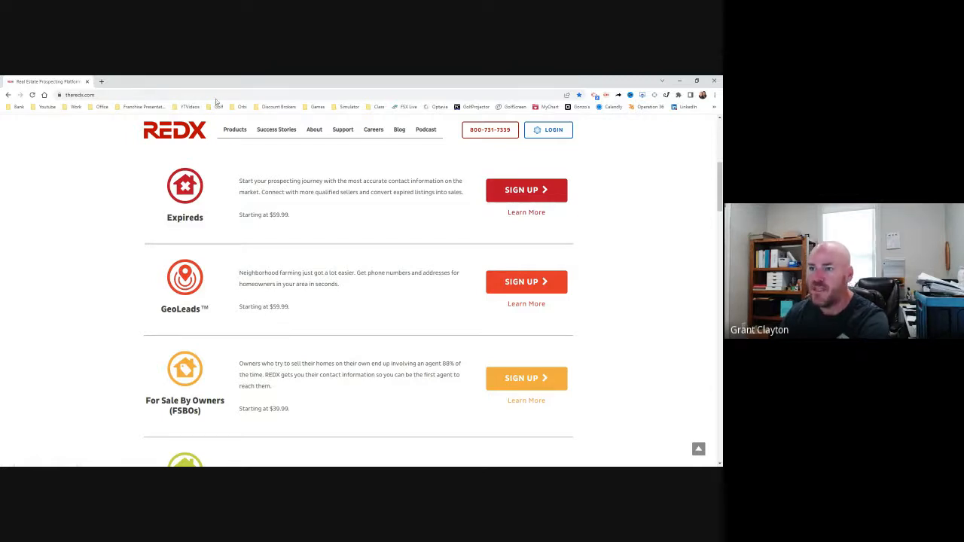
{"action": "key", "text": "ctrl+l"}
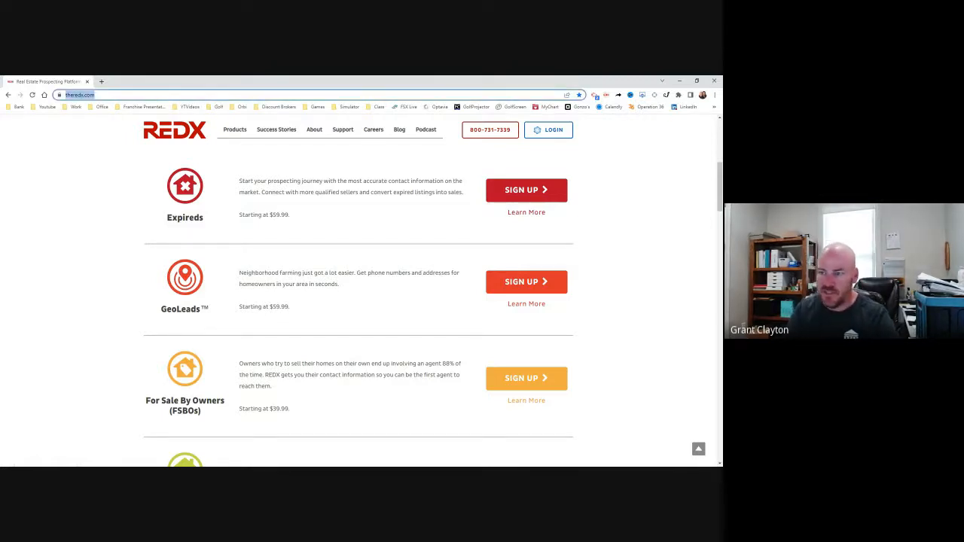
{"action": "type", "text": "zillow"}
{"action": "key", "text": "Return"}
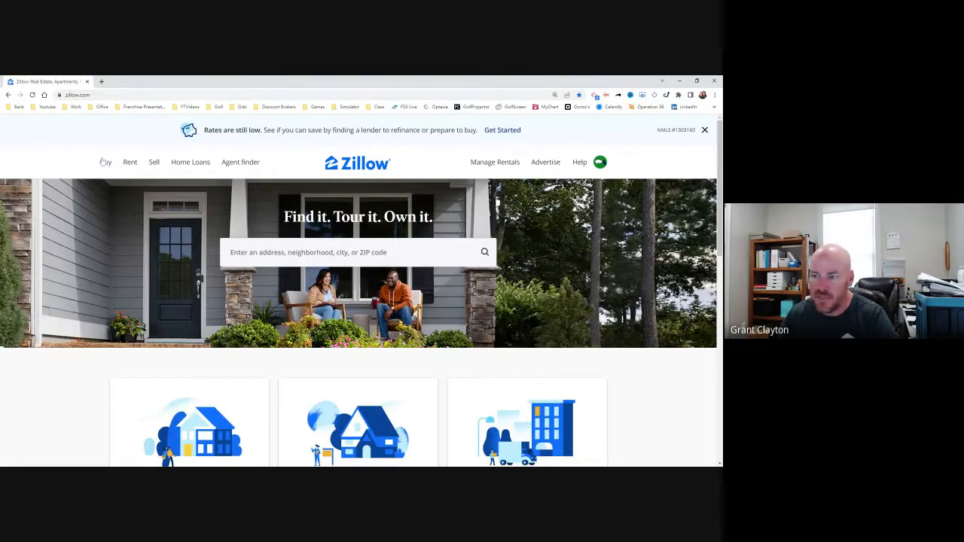
{"action": "left_click", "coordinate": [104, 162]}
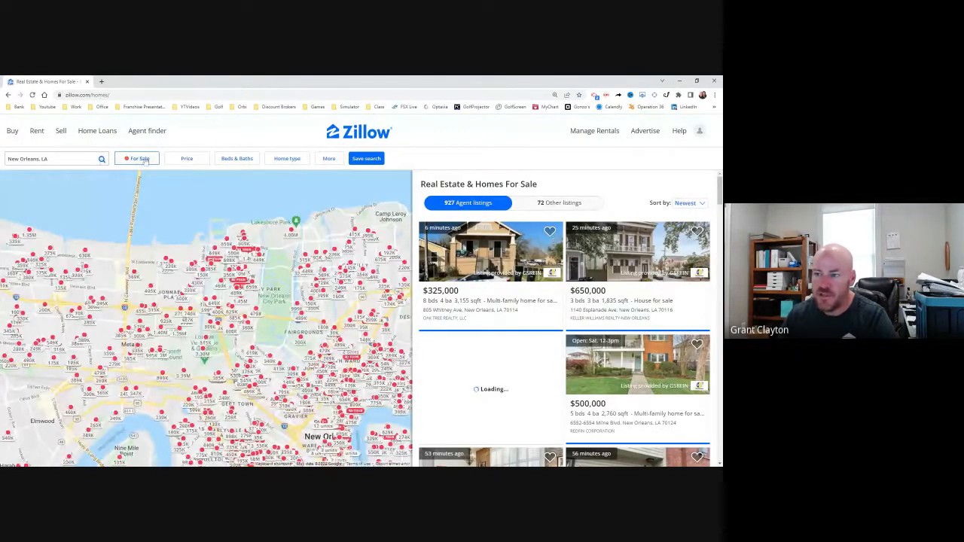
Step: Limit the for-sale filter to By Owner homes only and show the Other listings
{"action": "left_click", "coordinate": [145, 160]}
{"action": "left_click", "coordinate": [267, 181]}
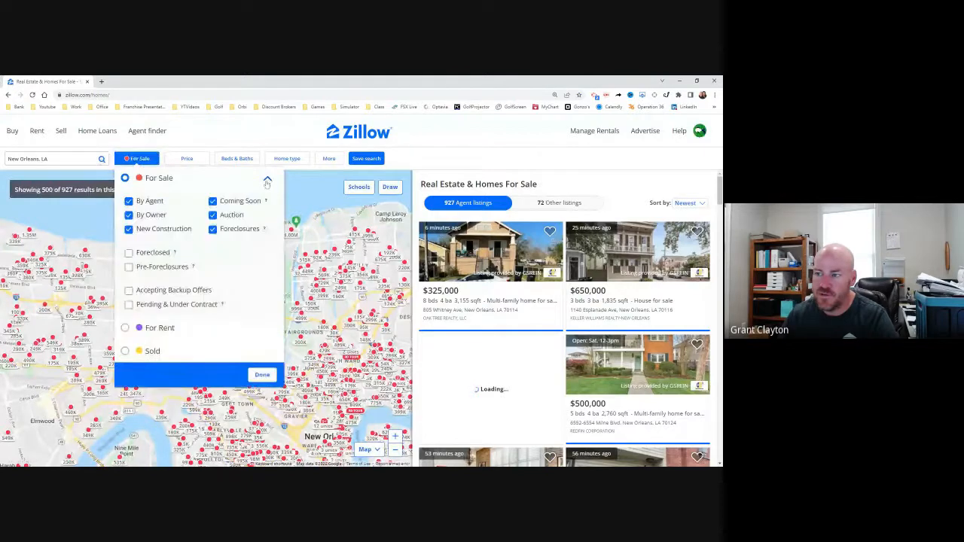
{"action": "left_click", "coordinate": [150, 203]}
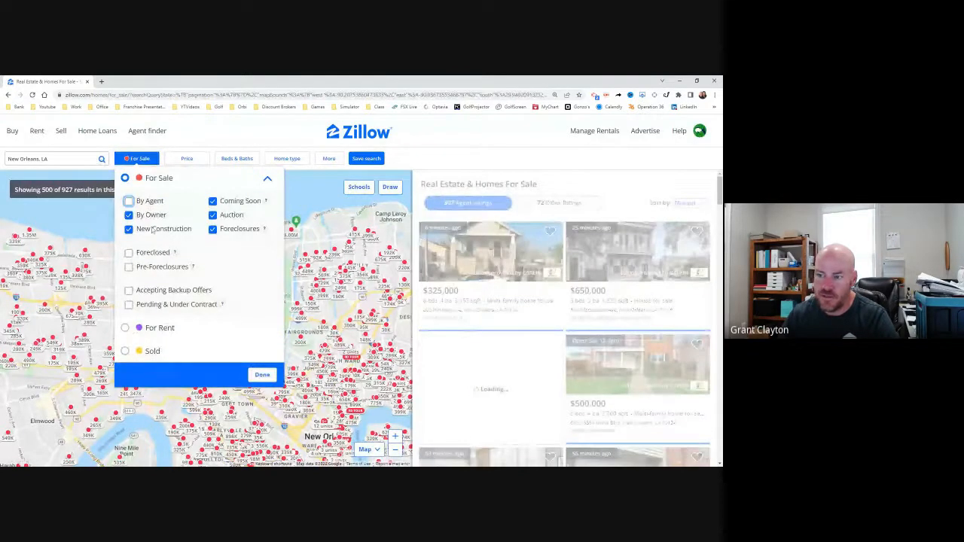
{"action": "left_click", "coordinate": [153, 230]}
{"action": "left_click", "coordinate": [213, 201]}
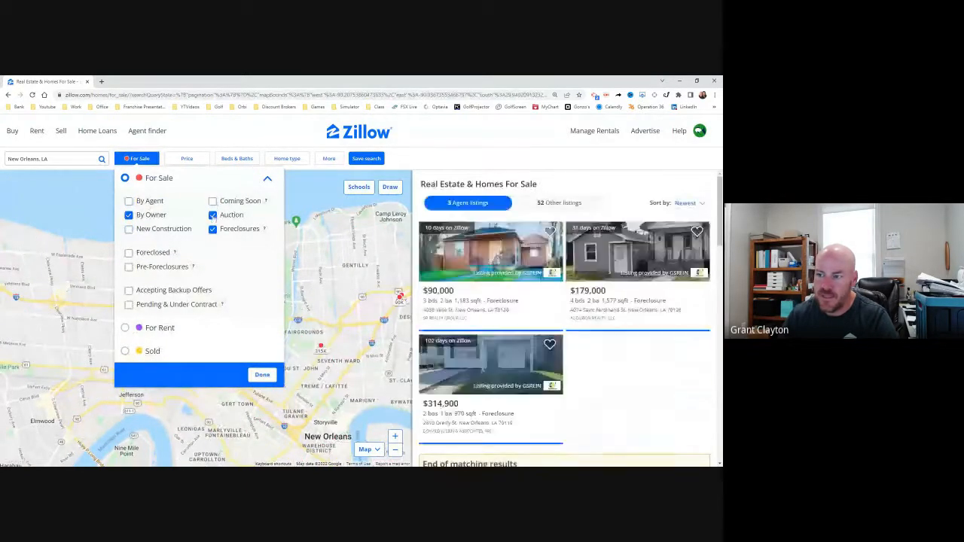
{"action": "left_click", "coordinate": [212, 215]}
{"action": "left_click", "coordinate": [213, 229]}
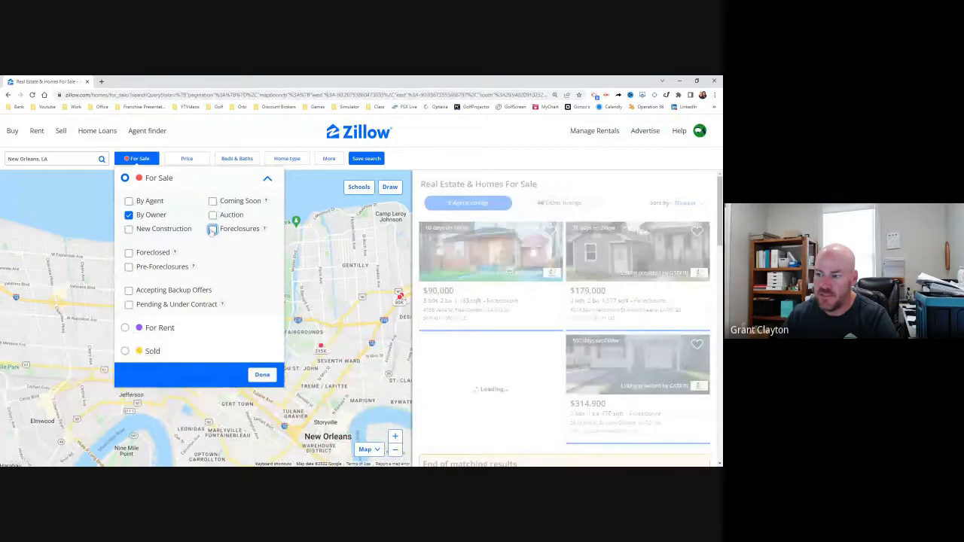
{"action": "left_click", "coordinate": [264, 375]}
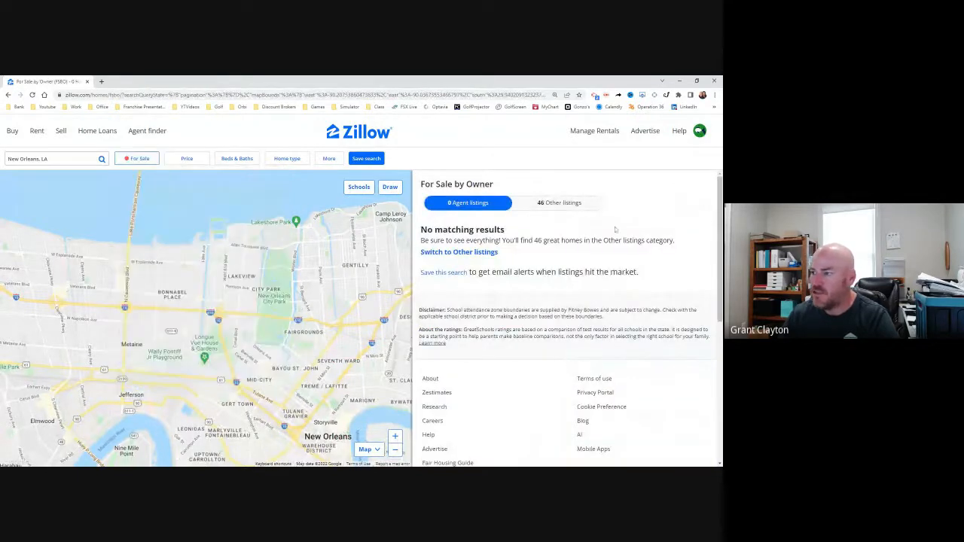
{"action": "left_click", "coordinate": [559, 203]}
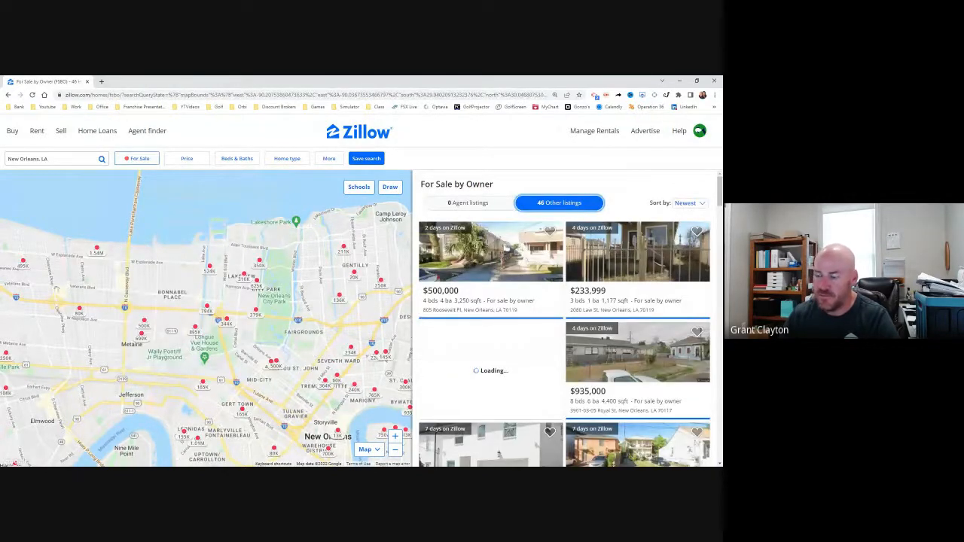
Step: Draw and apply a search boundary on the map around Kenner, Metairie and New Orleans
{"action": "left_click_drag", "start_coordinate": [406, 240], "coordinate": [383, 202]}
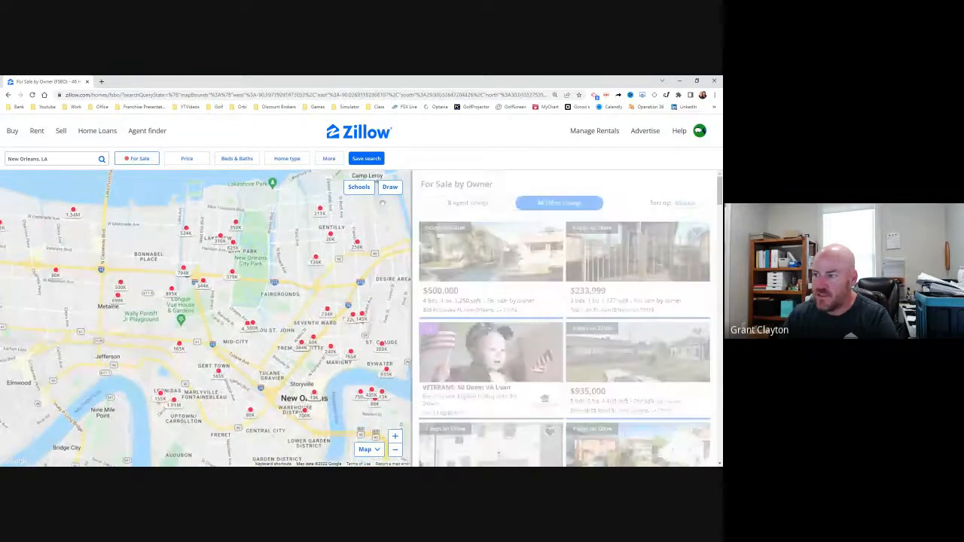
{"action": "scroll", "coordinate": [257, 239], "scroll_direction": "down", "scroll_amount": 2}
{"action": "scroll", "coordinate": [257, 239], "scroll_direction": "down", "scroll_amount": 1}
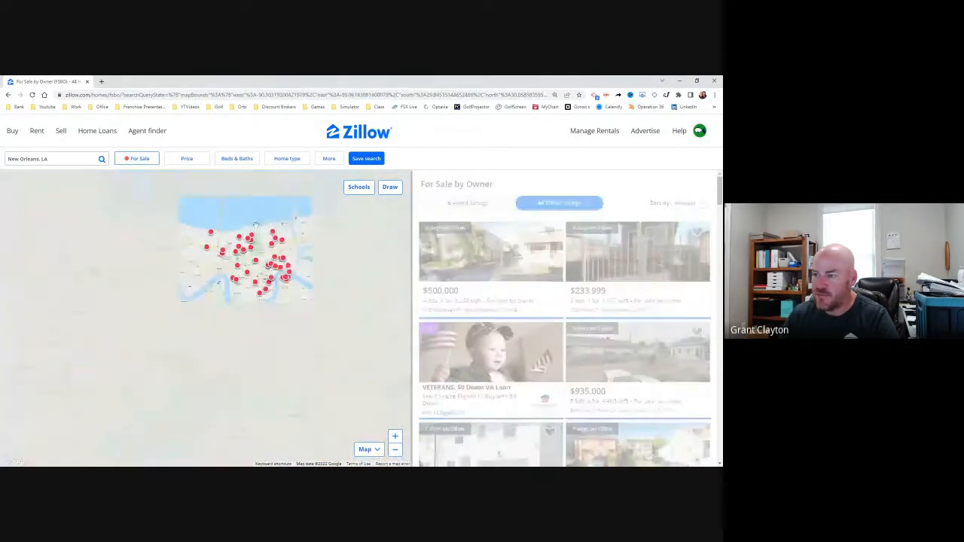
{"action": "left_click_drag", "start_coordinate": [257, 239], "coordinate": [247, 298]}
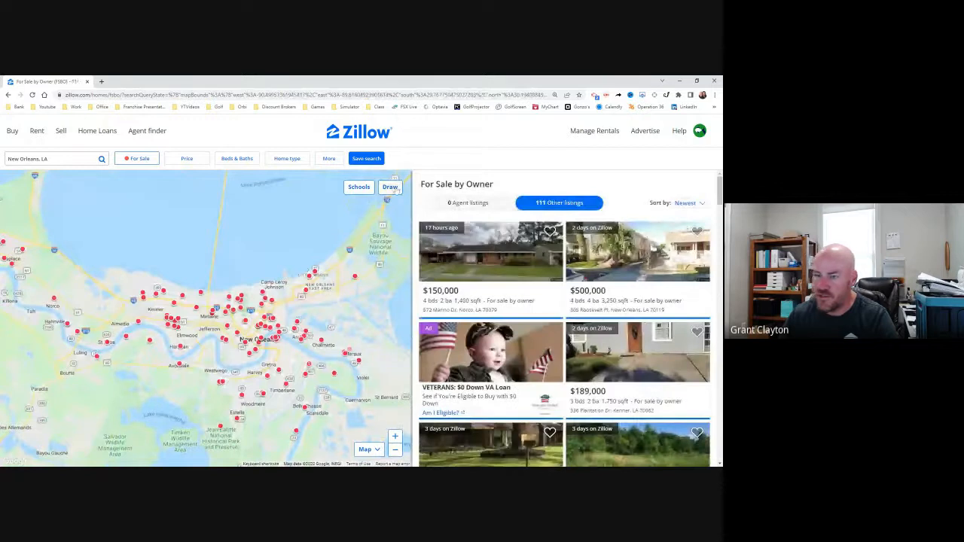
{"action": "left_click", "coordinate": [389, 187]}
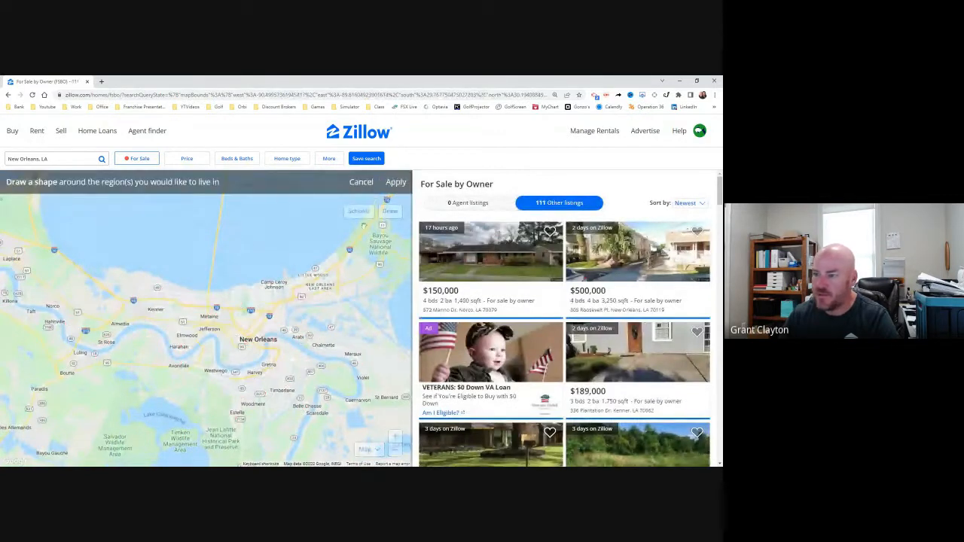
{"action": "mouse_move", "coordinate": [257, 276]}
{"action": "left_mouse_down"}
{"action": "mouse_move", "coordinate": [234, 247]}
{"action": "mouse_move", "coordinate": [170, 242]}
{"action": "mouse_move", "coordinate": [130, 288]}
{"action": "mouse_move", "coordinate": [132, 322]}
{"action": "mouse_move", "coordinate": [181, 362]}
{"action": "mouse_move", "coordinate": [214, 345]}
{"action": "mouse_move", "coordinate": [219, 366]}
{"action": "mouse_move", "coordinate": [260, 360]}
{"action": "mouse_move", "coordinate": [274, 337]}
{"action": "mouse_move", "coordinate": [316, 344]}
{"action": "mouse_move", "coordinate": [317, 329]}
{"action": "mouse_move", "coordinate": [252, 263]}
{"action": "left_mouse_up"}
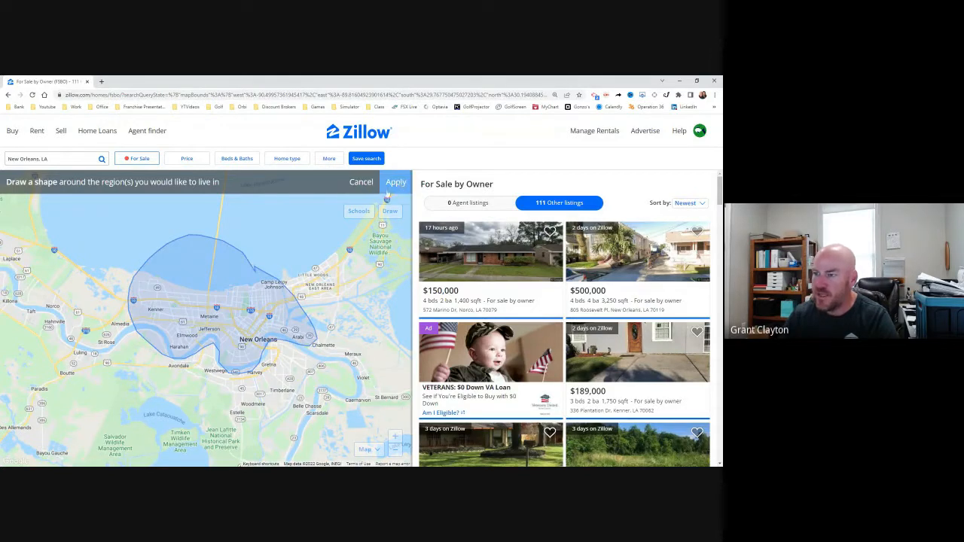
{"action": "left_click", "coordinate": [398, 184]}
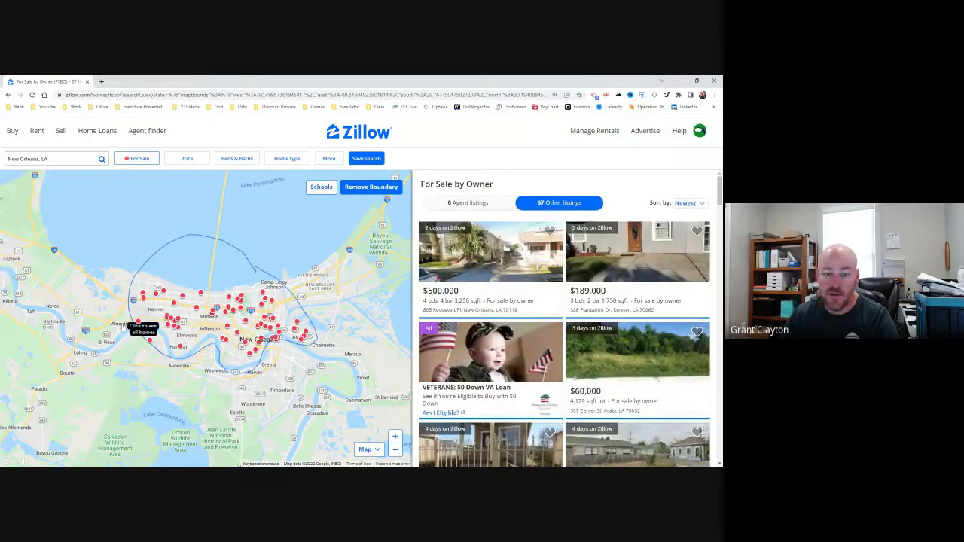
Step: Look up the property owner's phone number in the $500,000 listing's overview and return to the results
{"action": "left_click", "coordinate": [494, 269]}
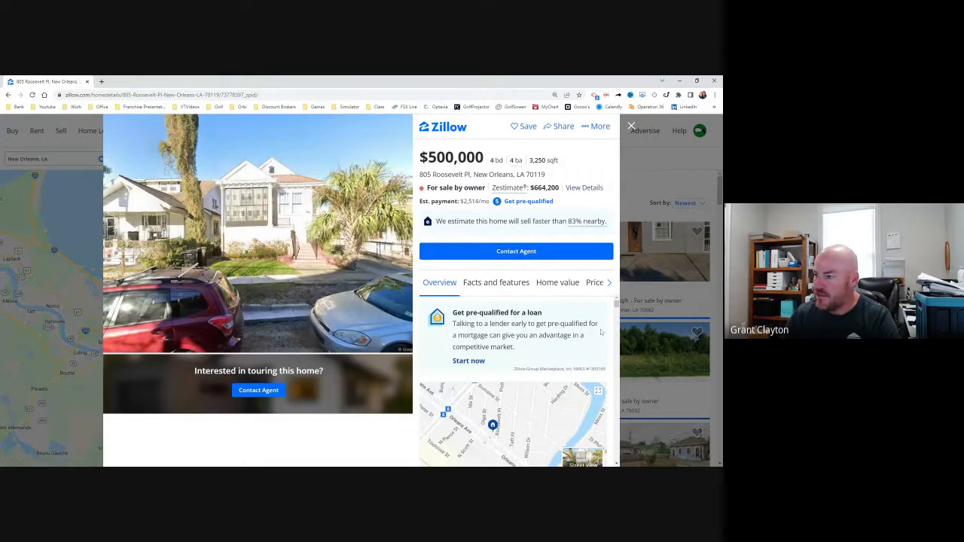
{"action": "scroll", "coordinate": [616, 304], "scroll_direction": "down", "scroll_amount": 5}
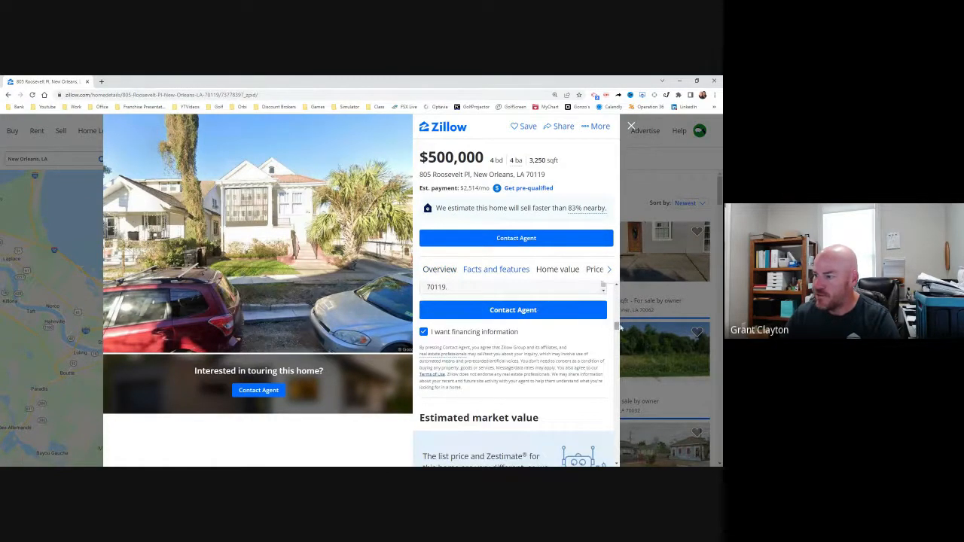
{"action": "scroll", "coordinate": [617, 328], "scroll_direction": "down", "scroll_amount": 5}
{"action": "scroll", "coordinate": [617, 340], "scroll_direction": "down", "scroll_amount": 10}
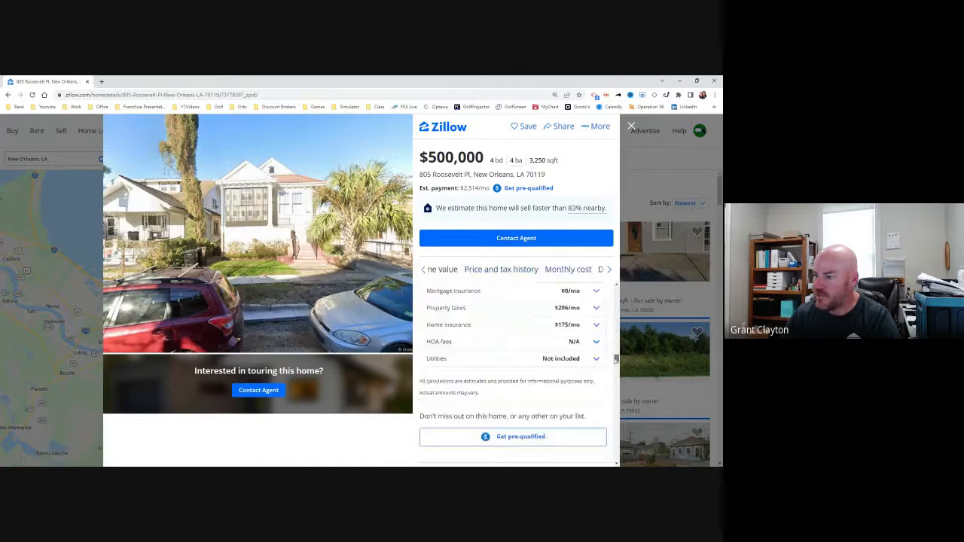
{"action": "left_click_drag", "start_coordinate": [616, 380], "coordinate": [612, 299]}
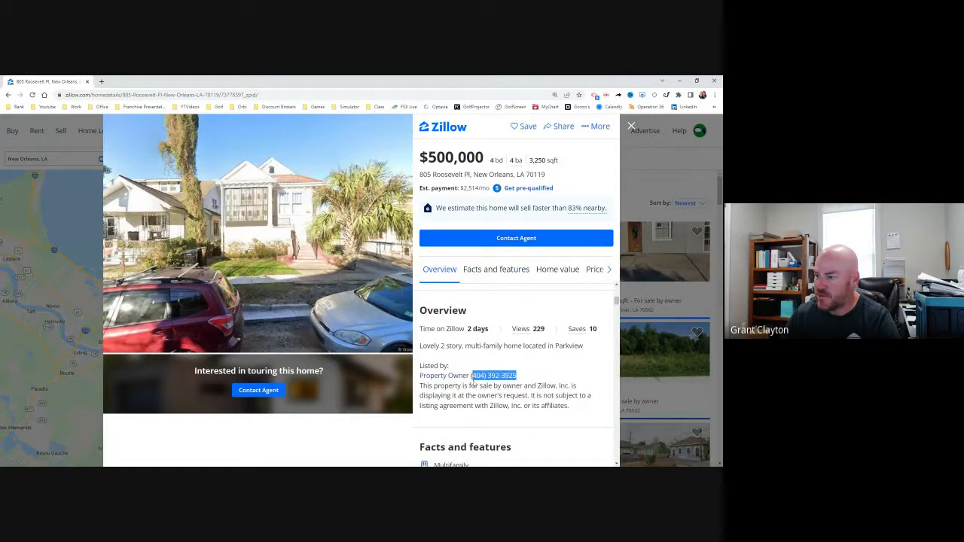
{"action": "left_click_drag", "start_coordinate": [473, 381], "coordinate": [520, 376]}
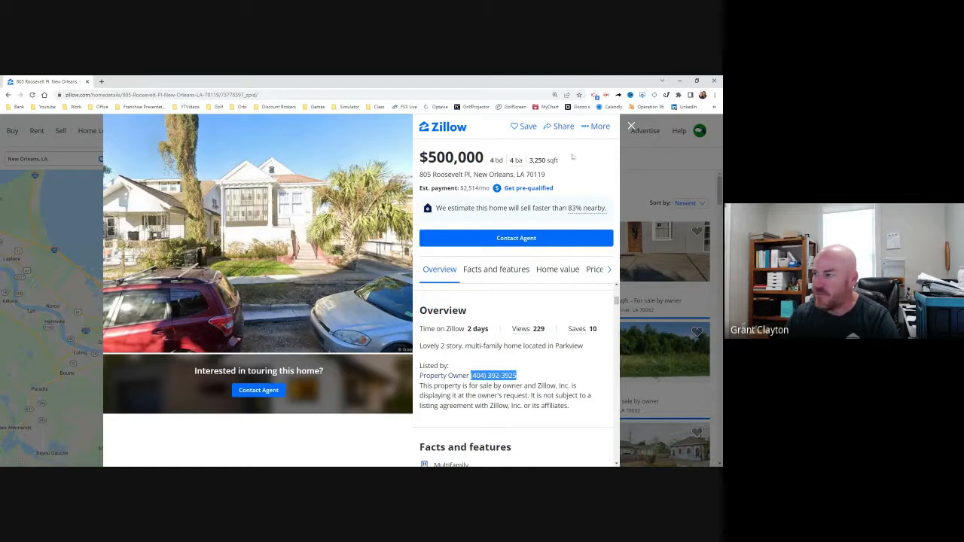
{"action": "left_click", "coordinate": [631, 126]}
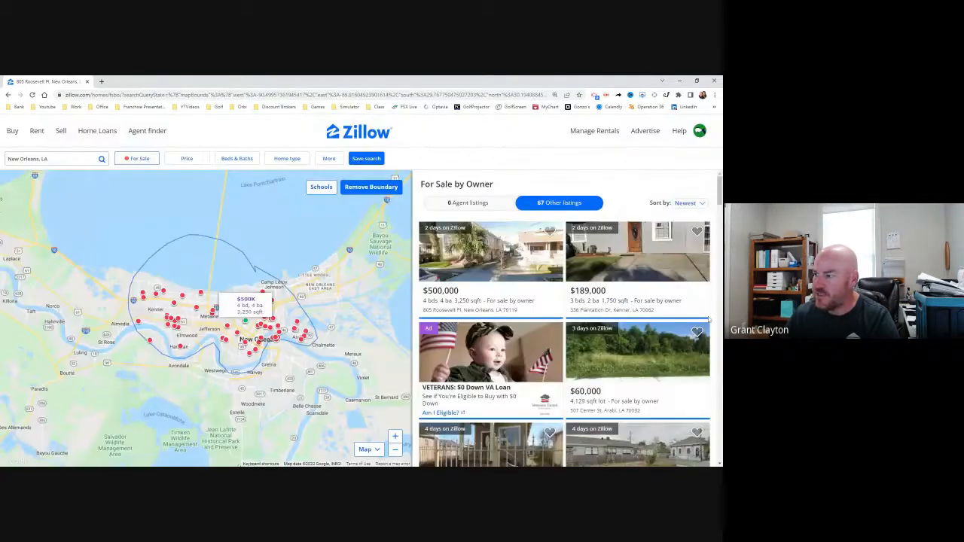
Step: Check the $189,000 Kenner listing for the property owner's phone number and return to the results
{"action": "left_click", "coordinate": [647, 256]}
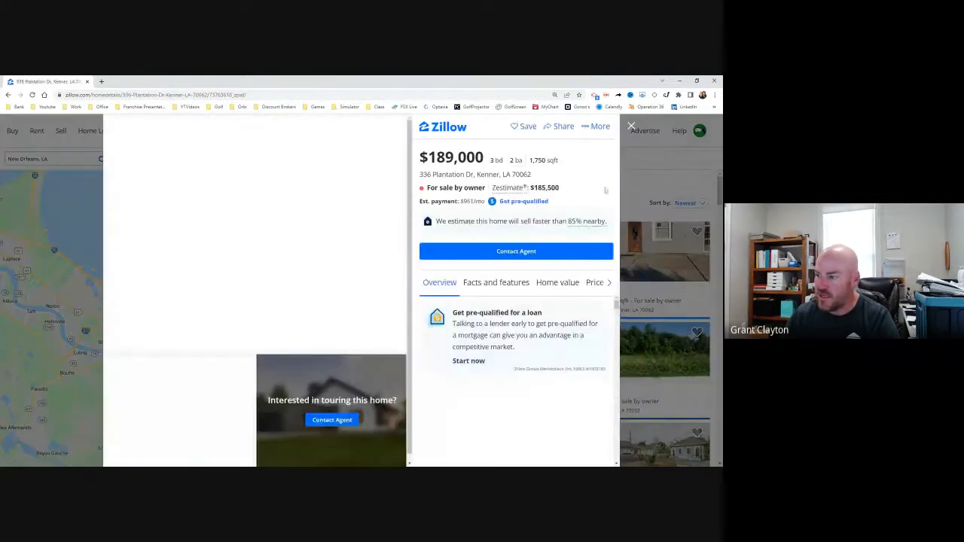
{"action": "scroll", "coordinate": [525, 301], "scroll_direction": "down", "scroll_amount": 6}
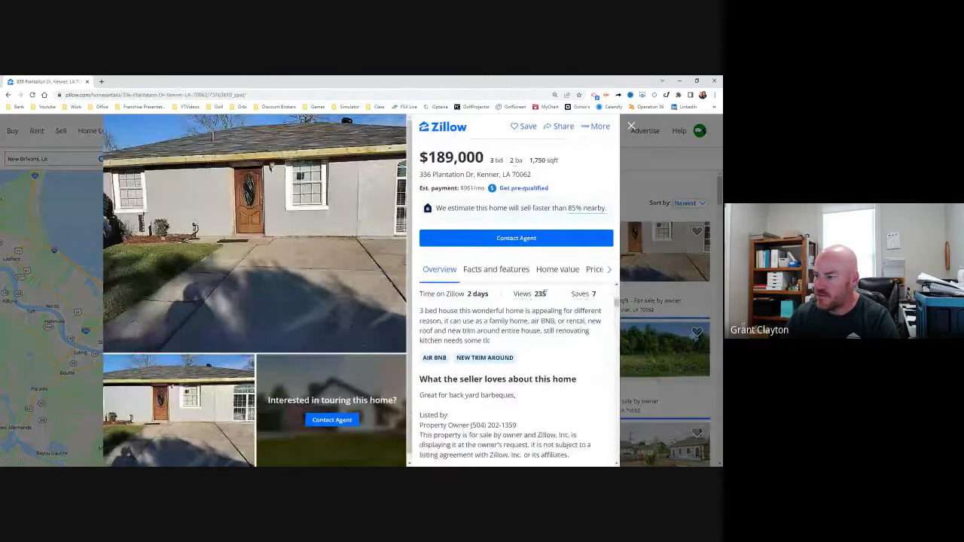
{"action": "scroll", "coordinate": [542, 292], "scroll_direction": "down", "scroll_amount": 1}
{"action": "left_click_drag", "start_coordinate": [527, 391], "coordinate": [469, 394]}
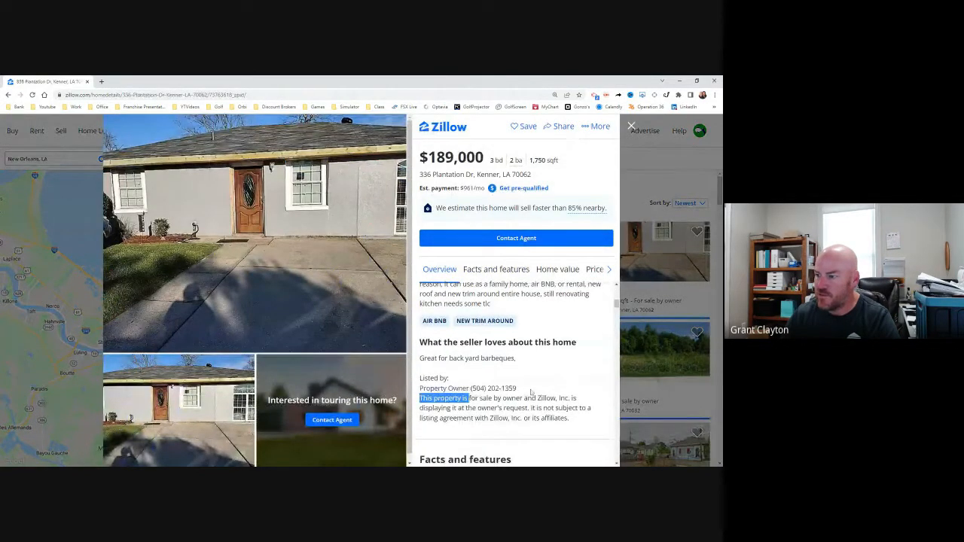
{"action": "left_click", "coordinate": [631, 126]}
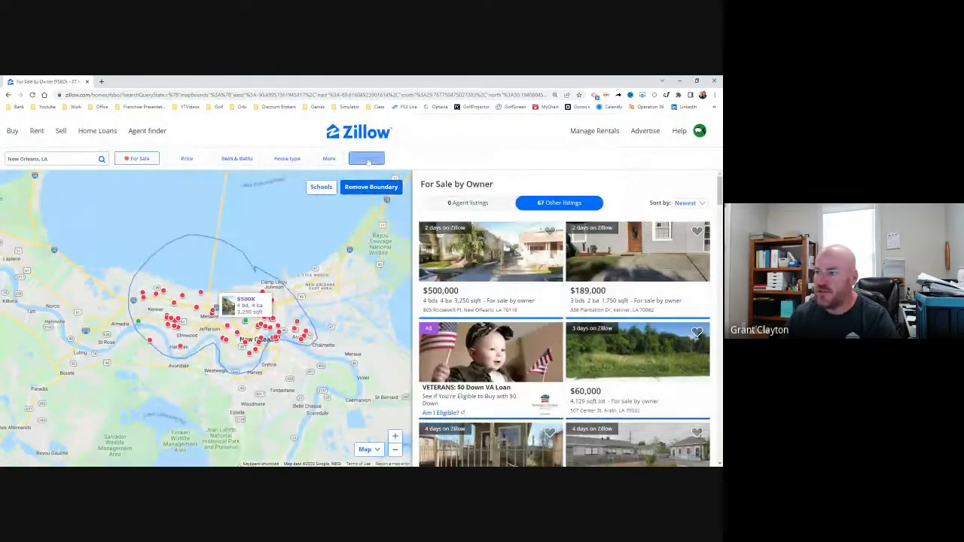
Step: Save the search, entering the name "My FSBOs" and Daily email frequency, and close its settings
{"action": "left_click", "coordinate": [367, 159]}
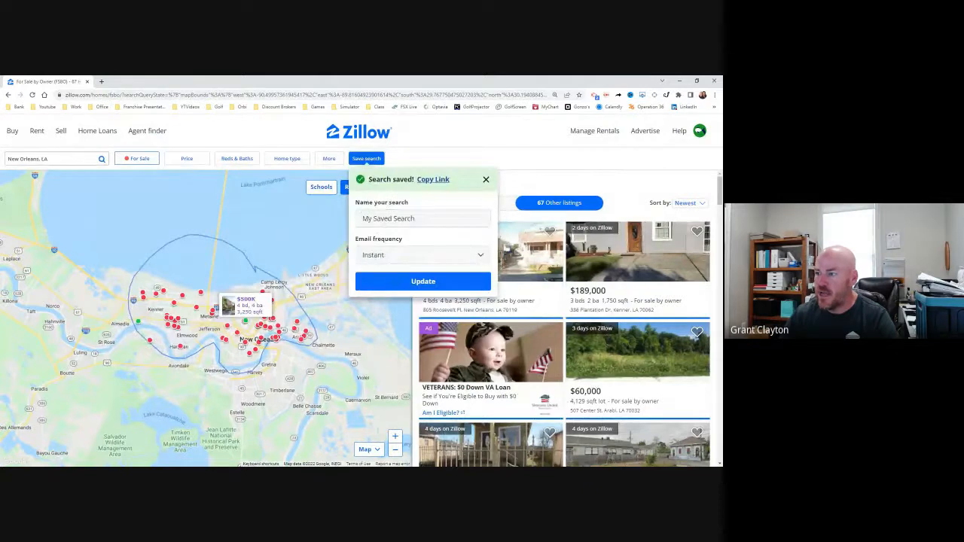
{"action": "left_click_drag", "start_coordinate": [417, 218], "coordinate": [361, 218]}
{"action": "left_click", "coordinate": [416, 219]}
{"action": "type", "text": "My FSBOs"}
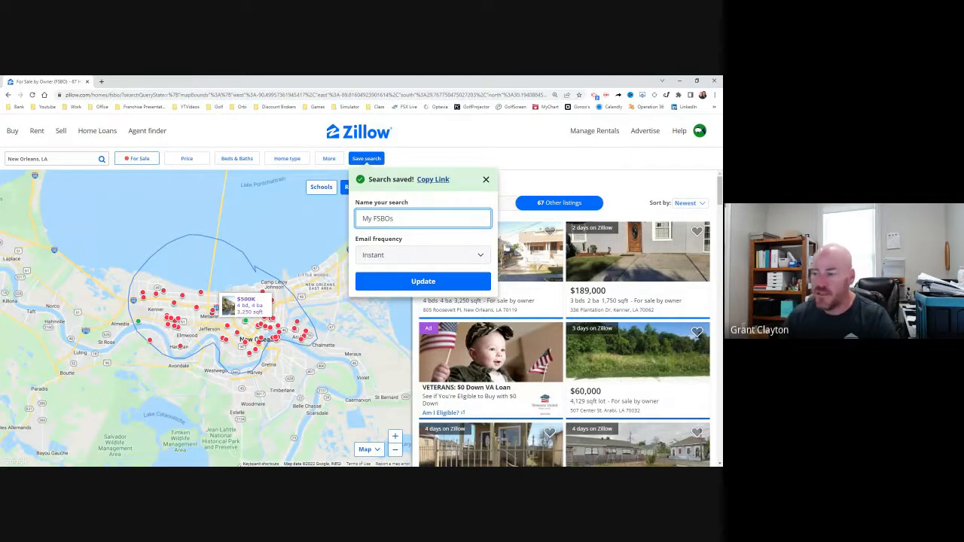
{"action": "left_click", "coordinate": [403, 255]}
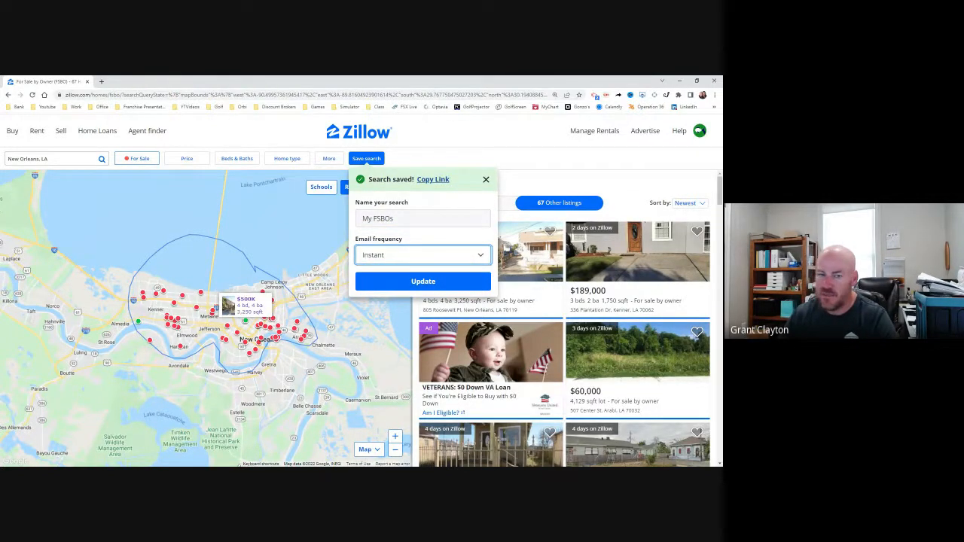
{"action": "key", "text": "Down"}
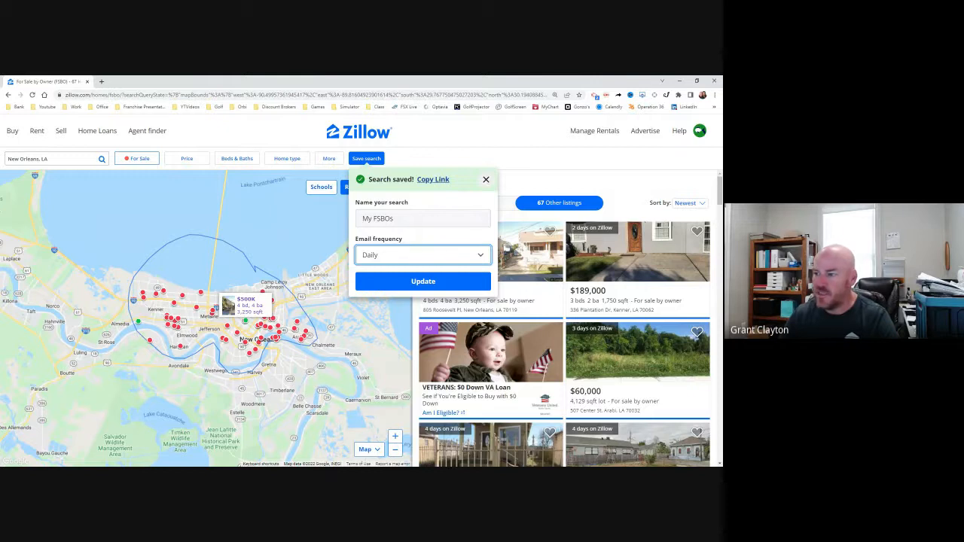
{"action": "left_click", "coordinate": [486, 179]}
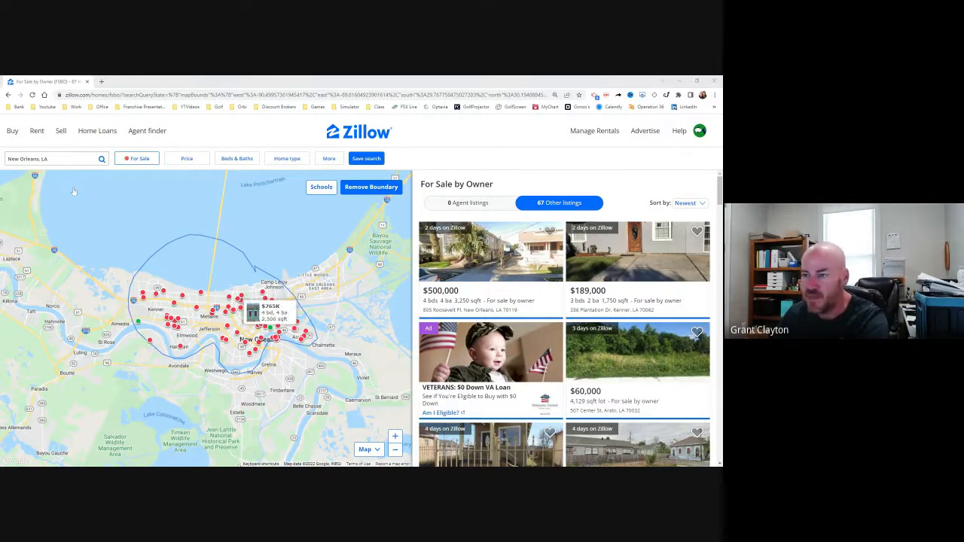
Step: Switch to Follow Up Boss and view the contact import page in the admin settings
{"action": "left_click", "coordinate": [717, 107]}
{"action": "left_click", "coordinate": [670, 149]}
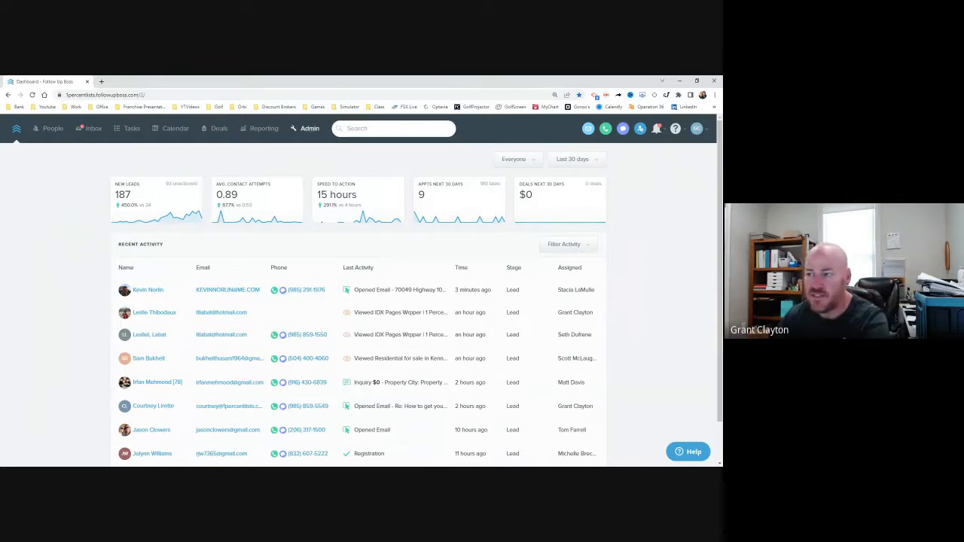
{"action": "left_click", "coordinate": [309, 128]}
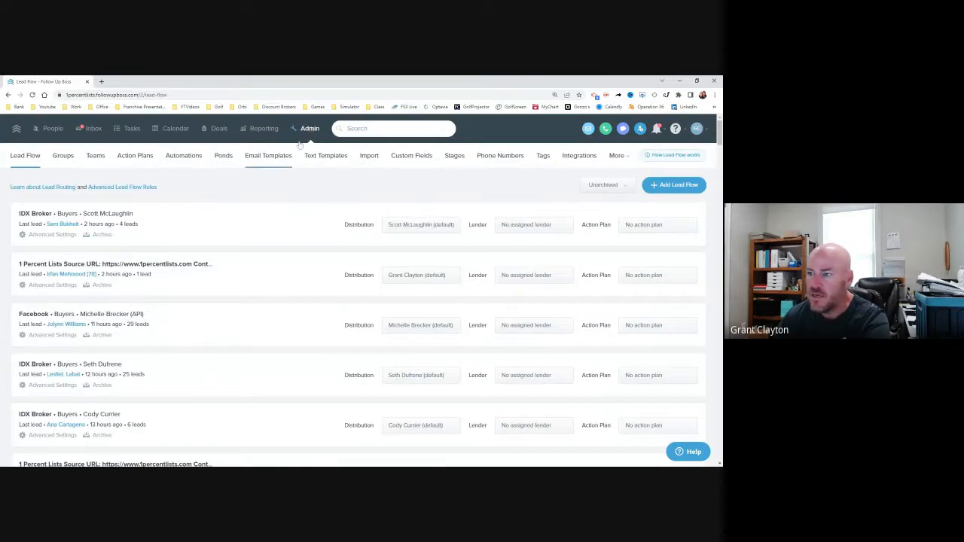
{"action": "left_click", "coordinate": [367, 162]}
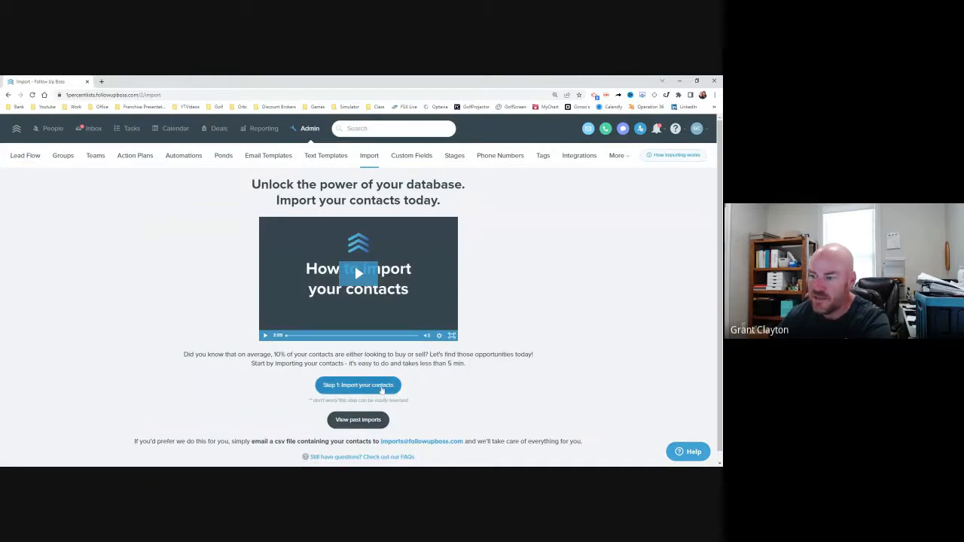
{"action": "left_click", "coordinate": [382, 391]}
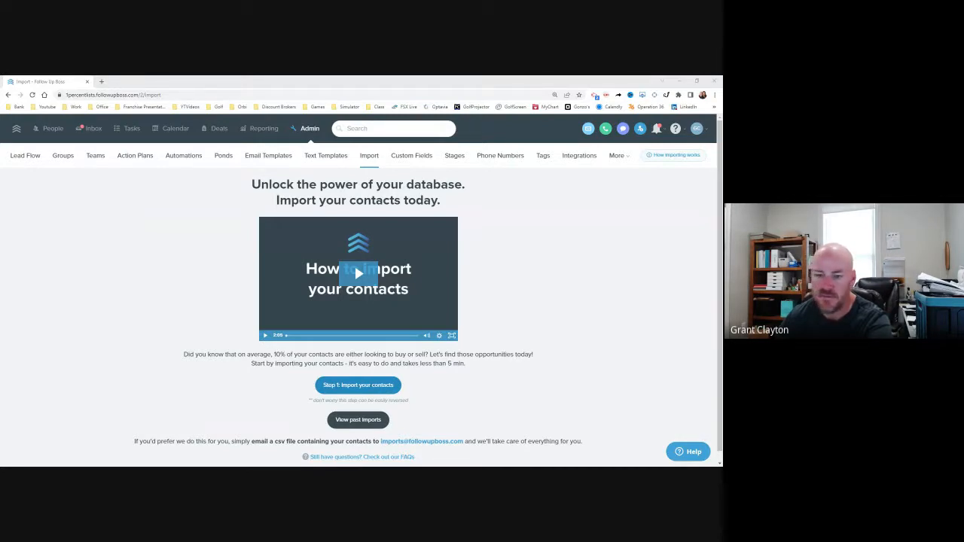
{"action": "double_click", "coordinate": [165, 342]}
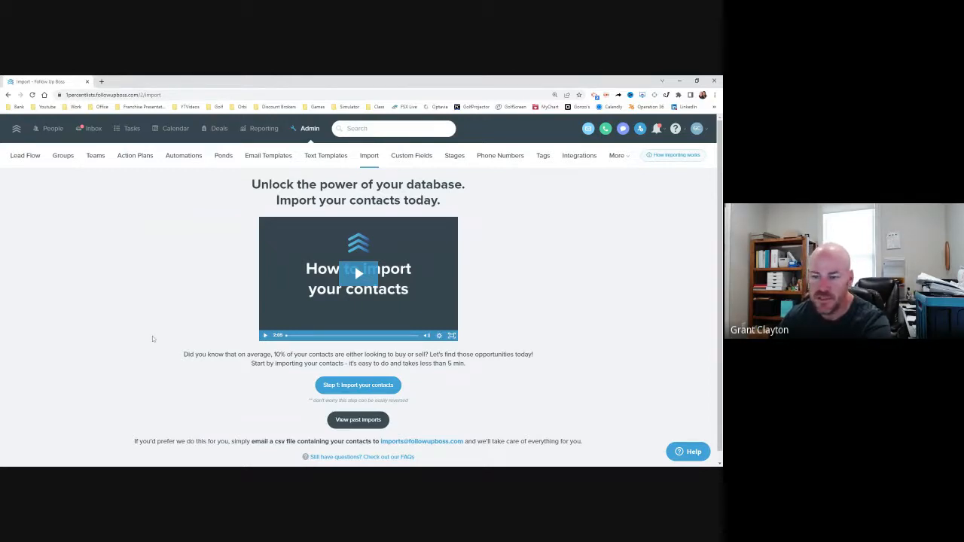
{"action": "scroll", "coordinate": [153, 336], "scroll_direction": "down", "scroll_amount": 1}
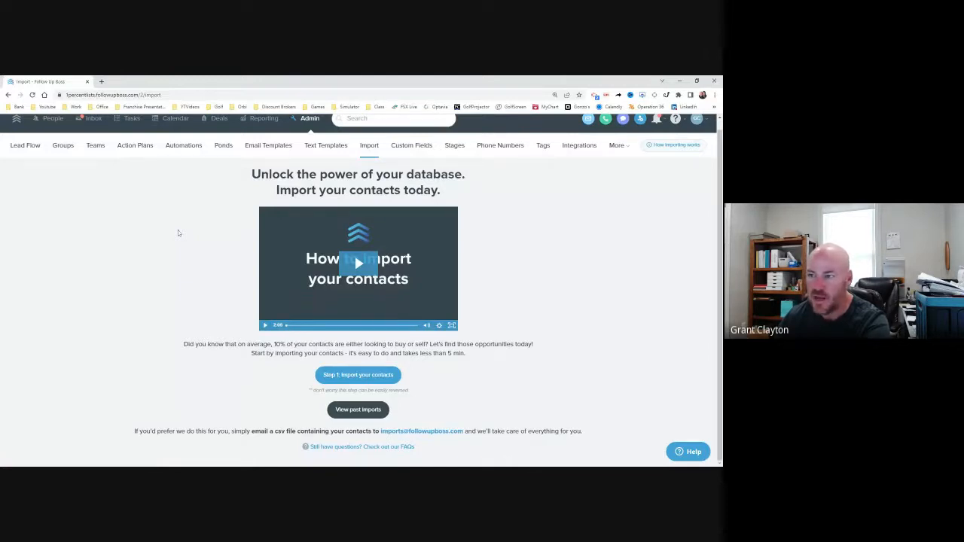
{"action": "scroll", "coordinate": [178, 230], "scroll_direction": "up", "scroll_amount": 1}
Step: Open the FSBO people list, look through the first three lead records, and return to the list
{"action": "left_click", "coordinate": [53, 132]}
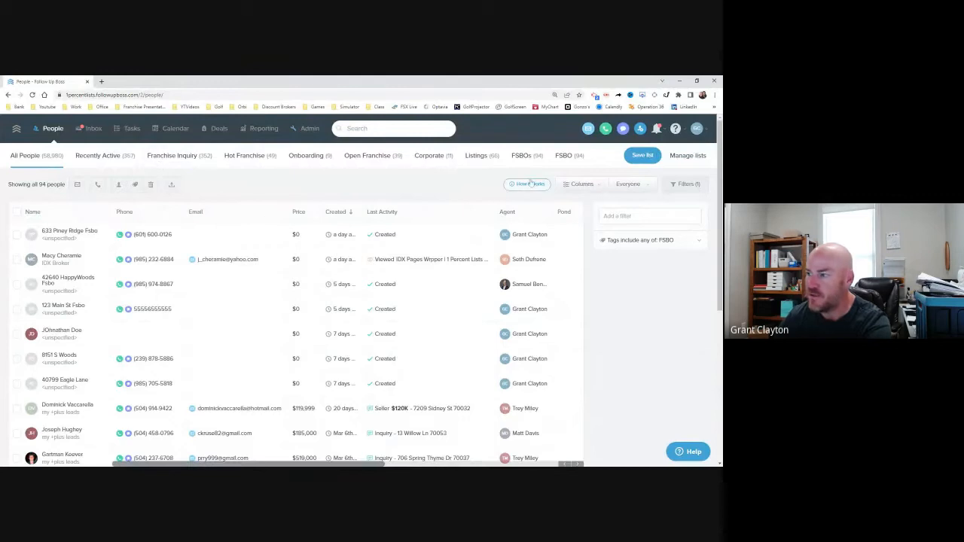
{"action": "left_click", "coordinate": [579, 160]}
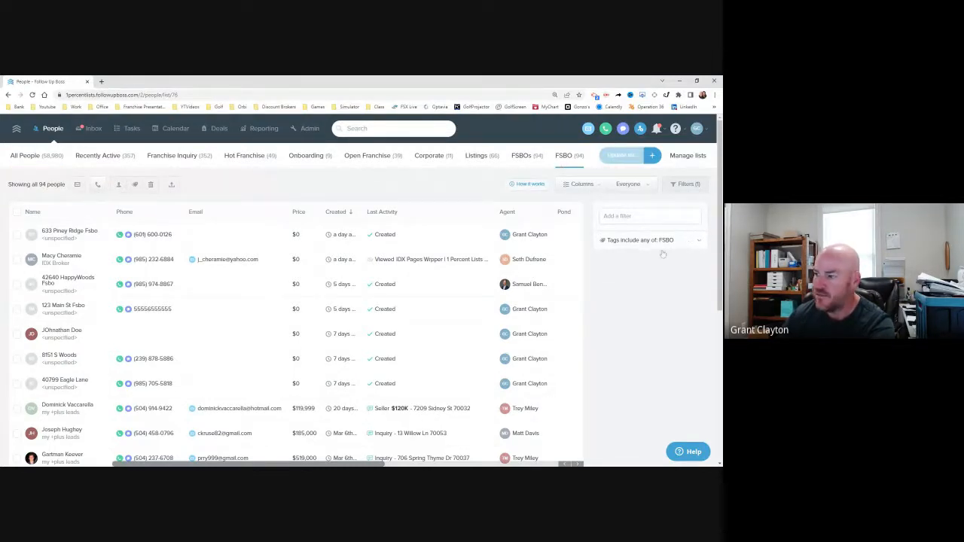
{"action": "left_click", "coordinate": [83, 231]}
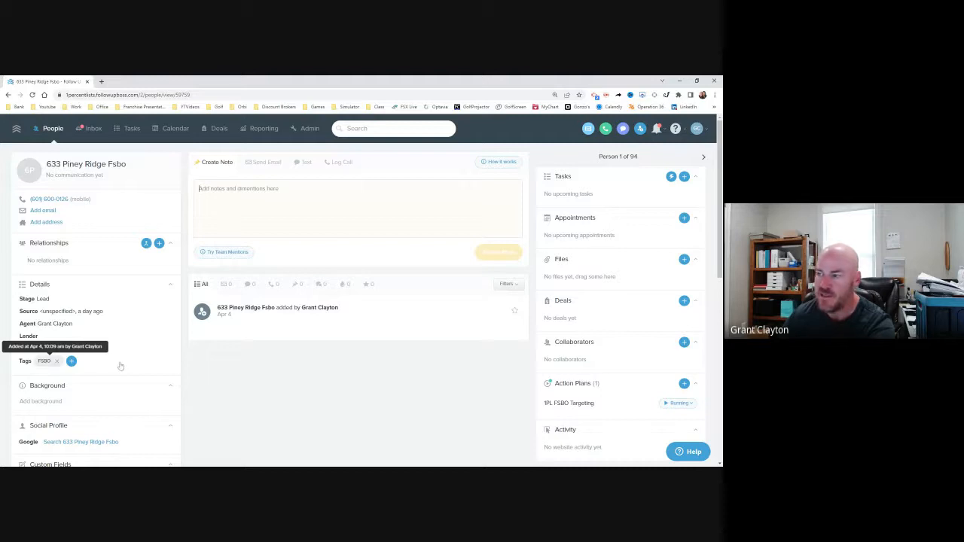
{"action": "left_click", "coordinate": [704, 158]}
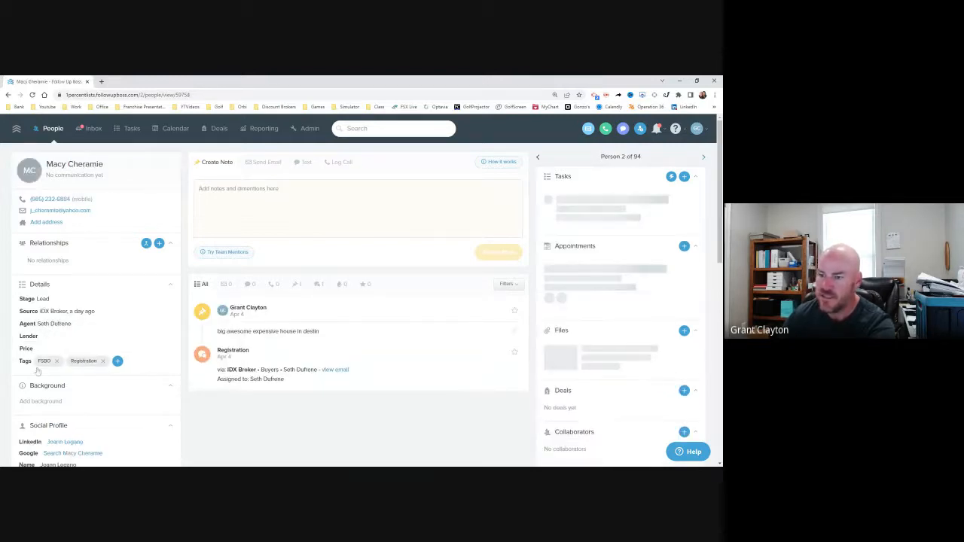
{"action": "left_click", "coordinate": [705, 158]}
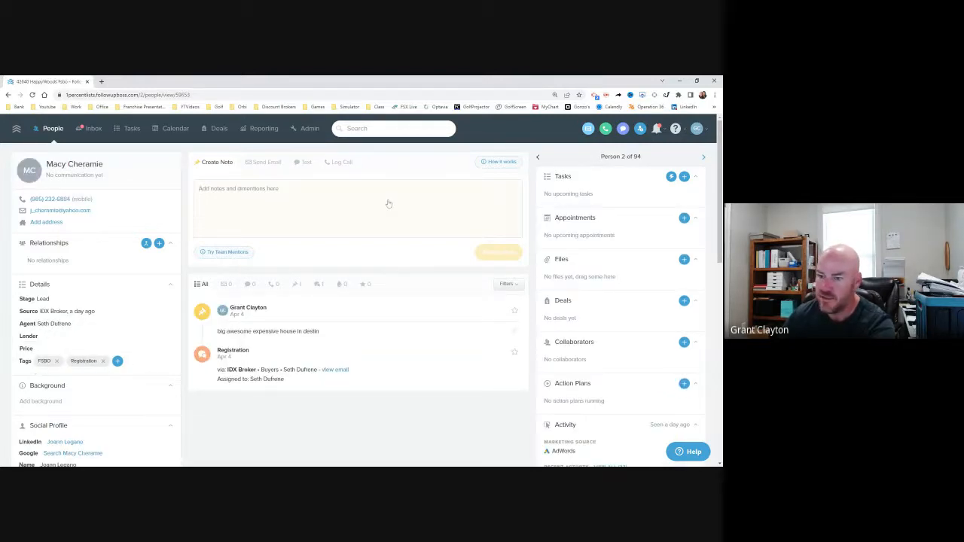
{"action": "left_click", "coordinate": [51, 128]}
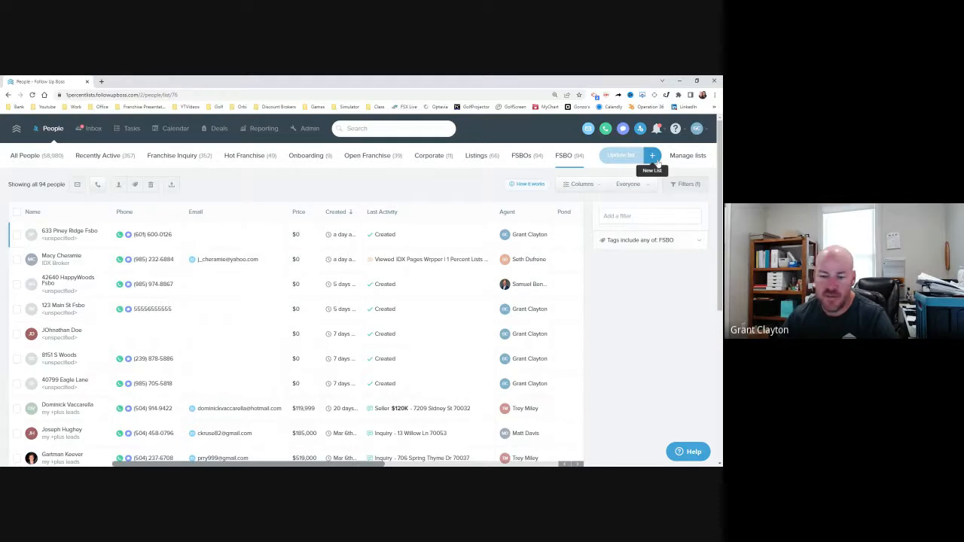
Step: Add the note "This is an awesome house in lakewood with a pool." to the first lead in the FSBO list
{"action": "left_click", "coordinate": [69, 231]}
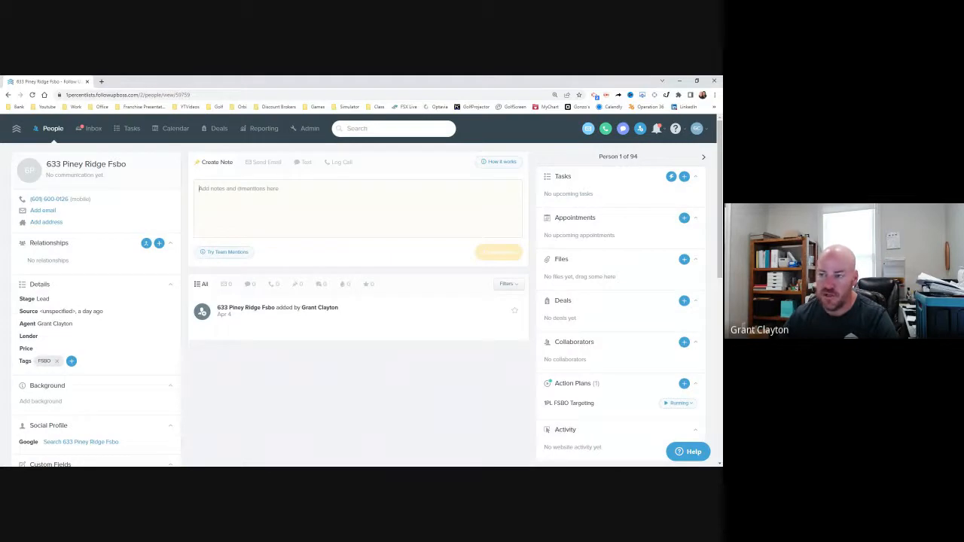
{"action": "type", "text": "Thi"}
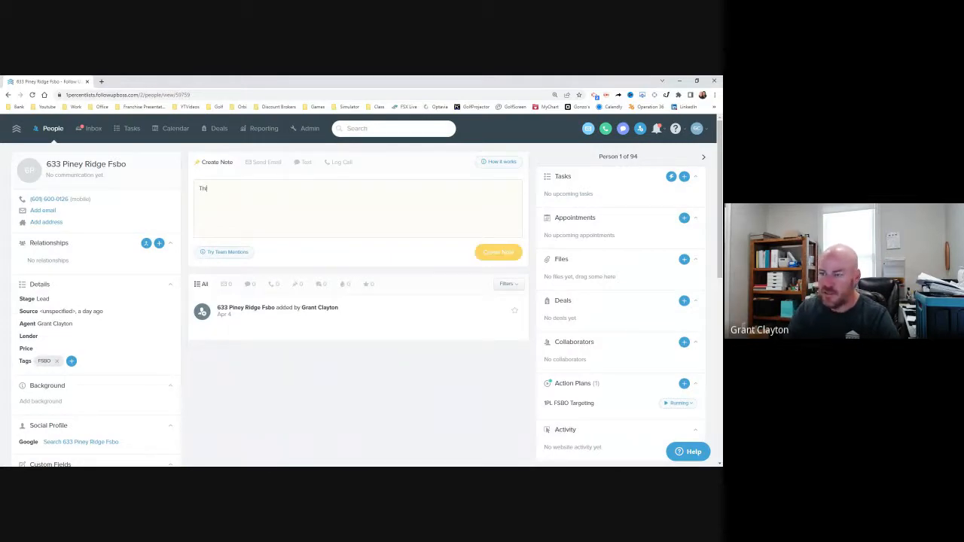
{"action": "type", "text": "s is an awesome house"}
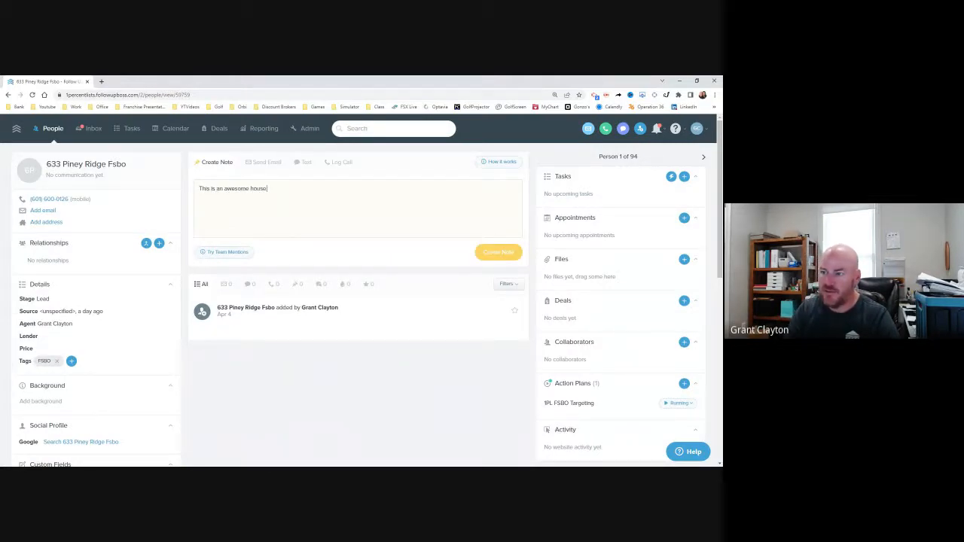
{"action": "type", "text": " in lakewood with a pool."}
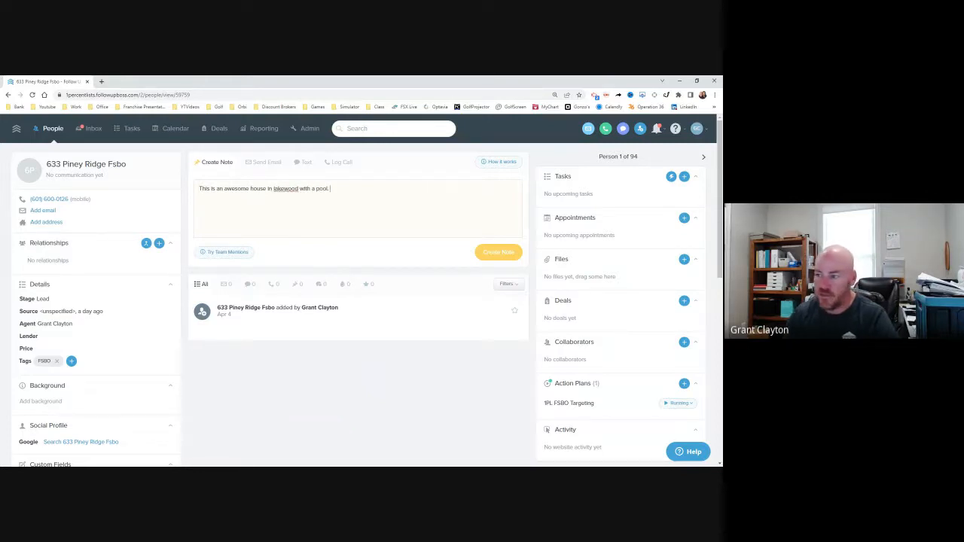
{"action": "left_click", "coordinate": [498, 252]}
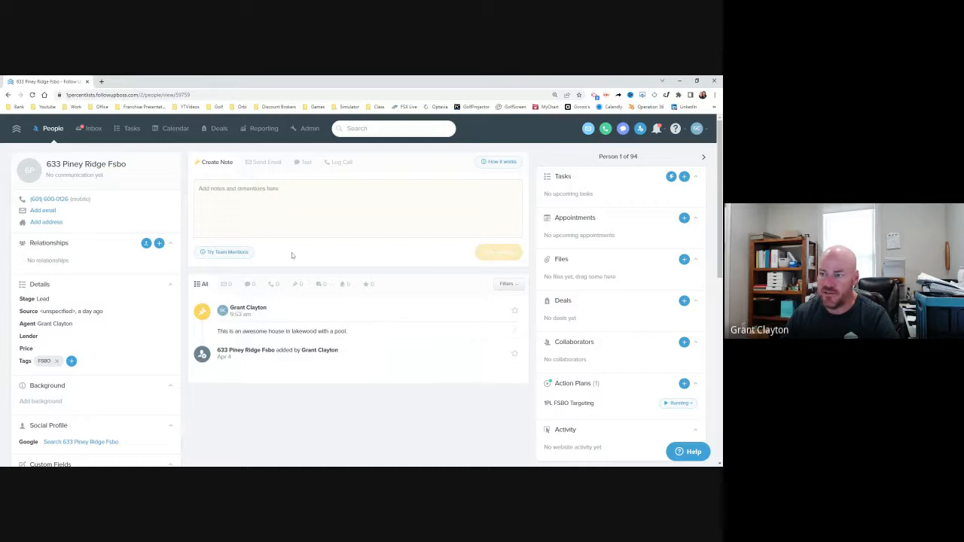
Step: Start a text message to the lead and fill it with the "1PL FSBO Intro (DEFAULT)" template from My Text Templates
{"action": "left_click", "coordinate": [306, 162]}
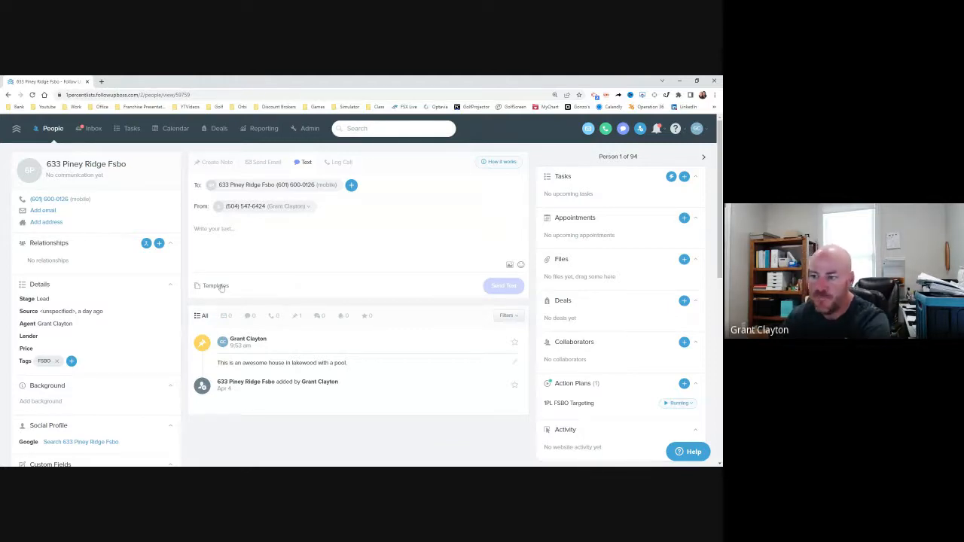
{"action": "left_click", "coordinate": [218, 286]}
{"action": "left_click", "coordinate": [254, 247]}
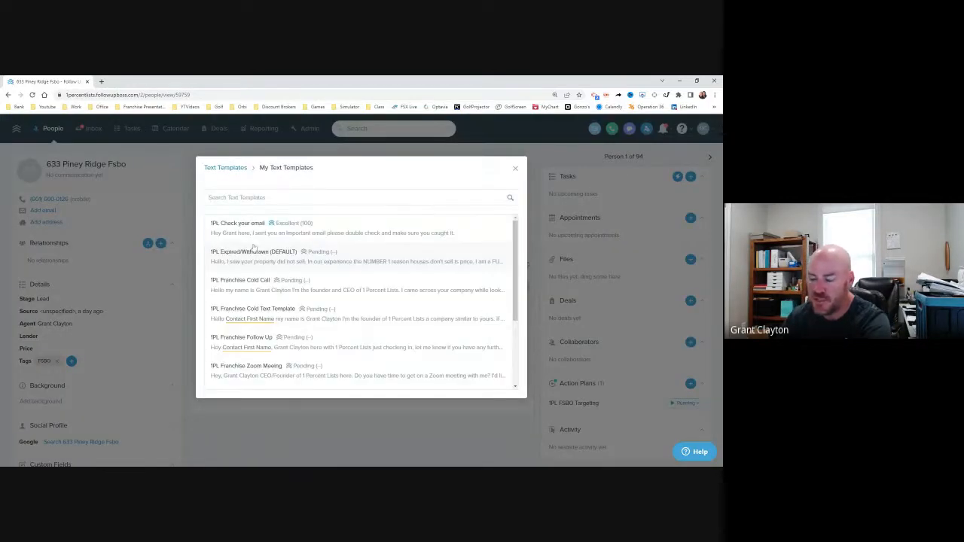
{"action": "scroll", "coordinate": [301, 301], "scroll_direction": "down", "scroll_amount": 1}
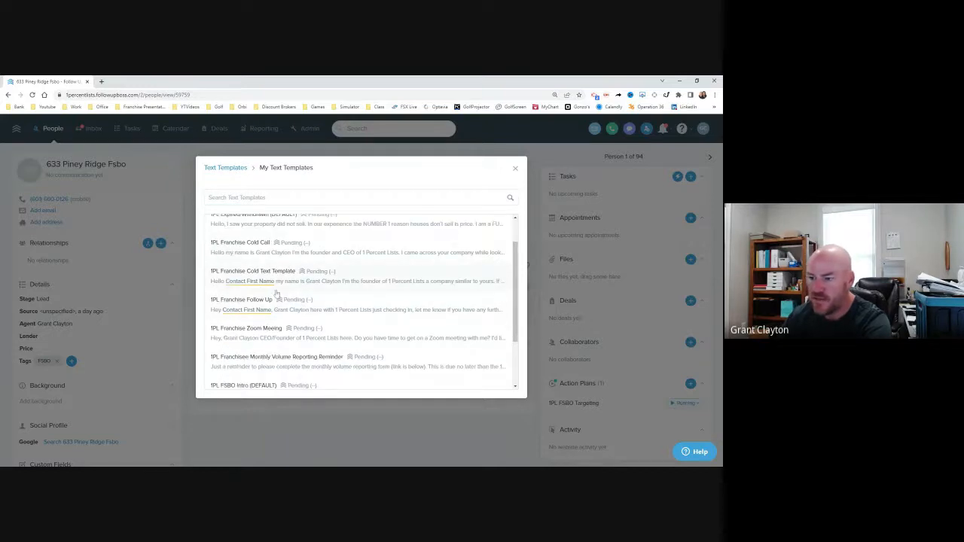
{"action": "scroll", "coordinate": [282, 320], "scroll_direction": "down", "scroll_amount": 1}
{"action": "left_click", "coordinate": [279, 350]}
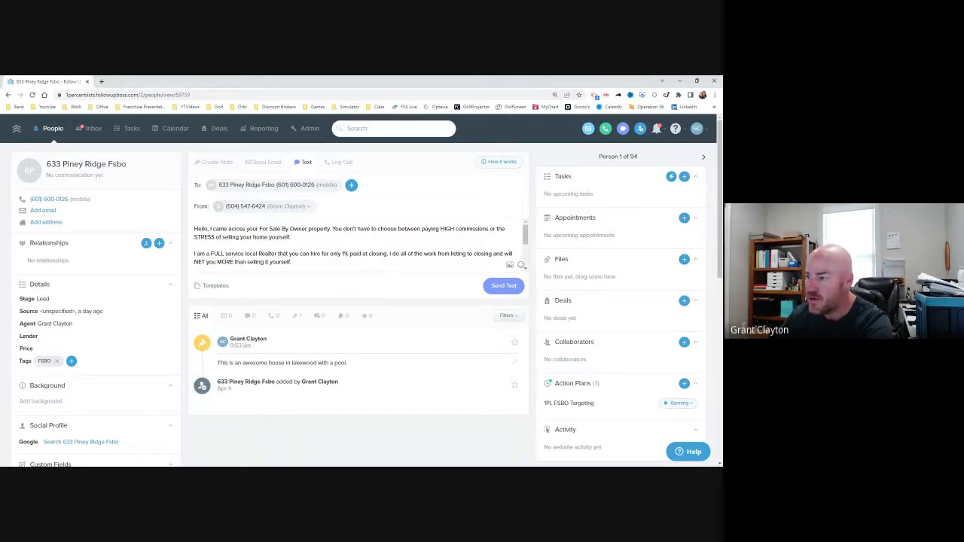
Step: Read through the drafted FSBO intro message from its opening to the YouTube video link
{"action": "scroll", "coordinate": [354, 245], "scroll_direction": "down", "scroll_amount": 1}
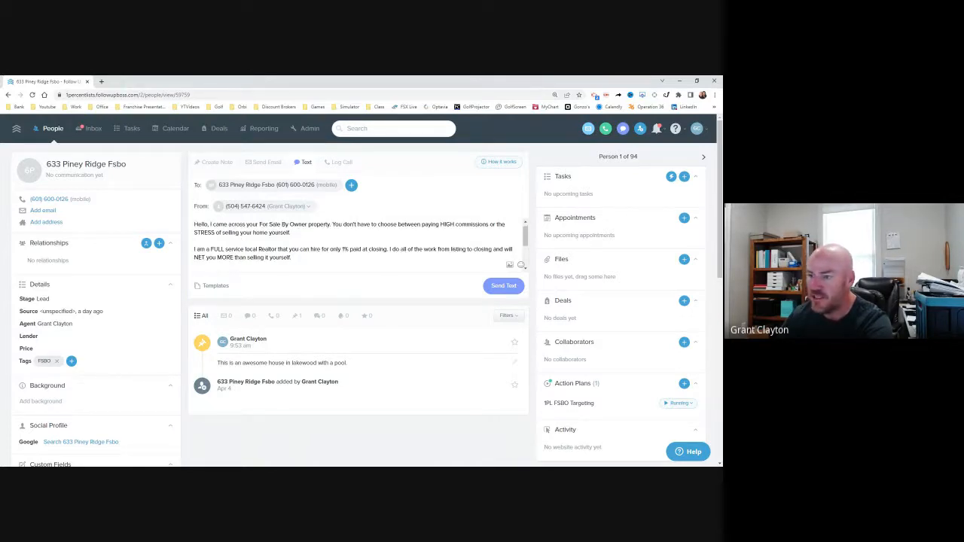
{"action": "scroll", "coordinate": [354, 245], "scroll_direction": "up", "scroll_amount": 1}
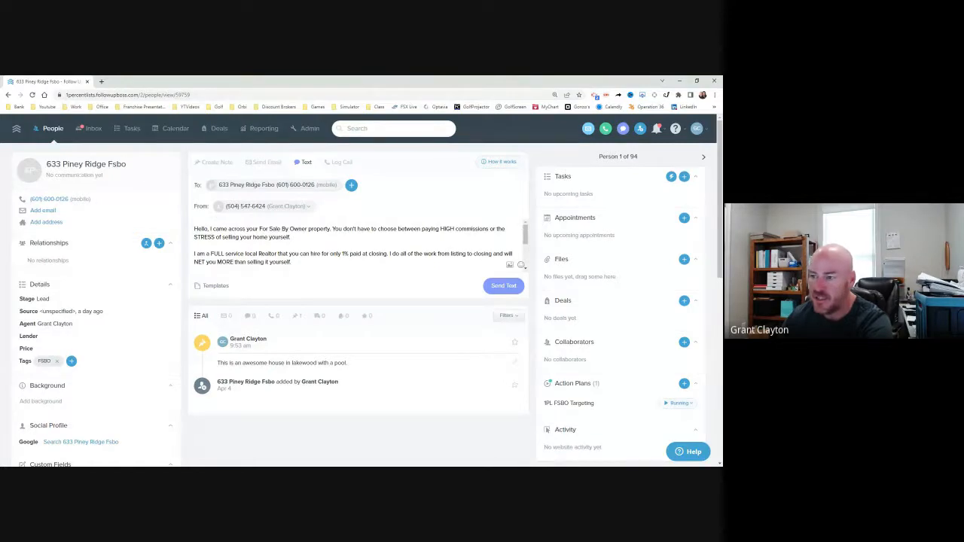
{"action": "scroll", "coordinate": [354, 244], "scroll_direction": "down", "scroll_amount": 3}
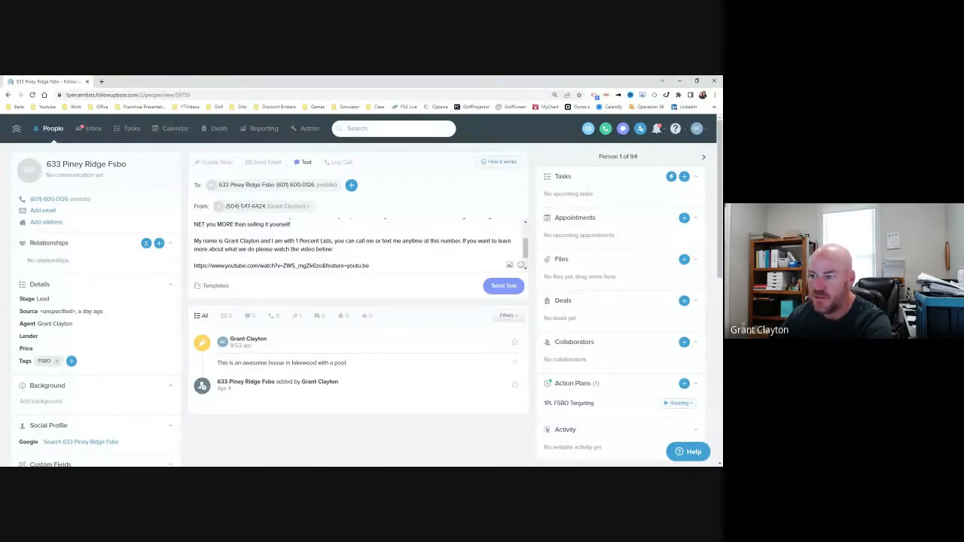
{"action": "scroll", "coordinate": [370, 256], "scroll_direction": "down", "scroll_amount": 1}
{"action": "left_click_drag", "start_coordinate": [370, 246], "coordinate": [194, 246]}
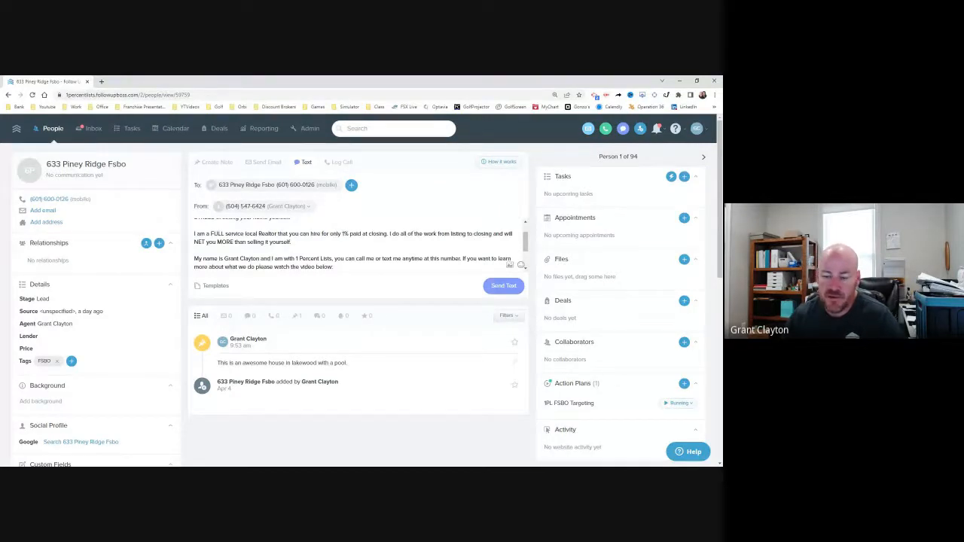
{"action": "scroll", "coordinate": [359, 244], "scroll_direction": "up", "scroll_amount": 2}
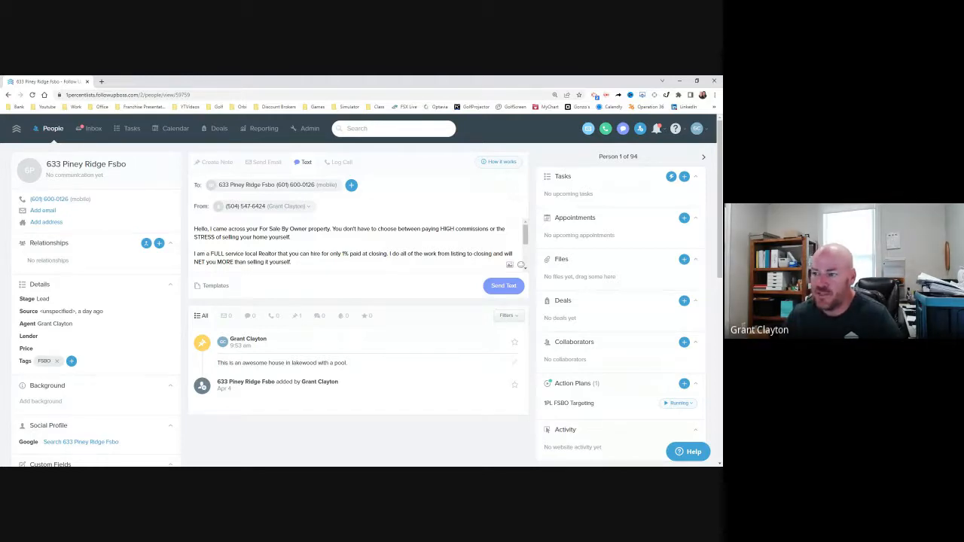
{"action": "scroll", "coordinate": [358, 249], "scroll_direction": "down", "scroll_amount": 1}
{"action": "triple_click", "coordinate": [281, 266]}
{"action": "left_click", "coordinate": [372, 266]}
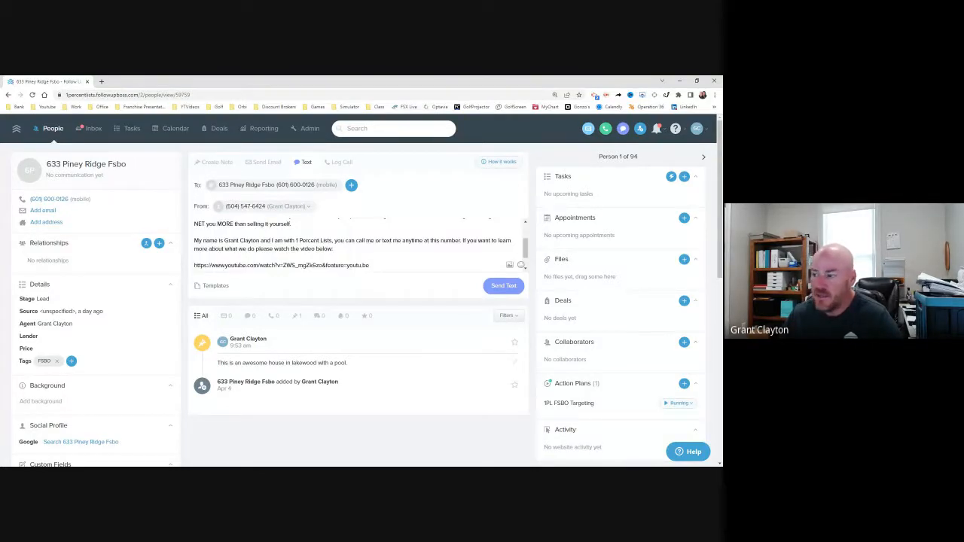
{"action": "scroll", "coordinate": [372, 253], "scroll_direction": "down", "scroll_amount": 1}
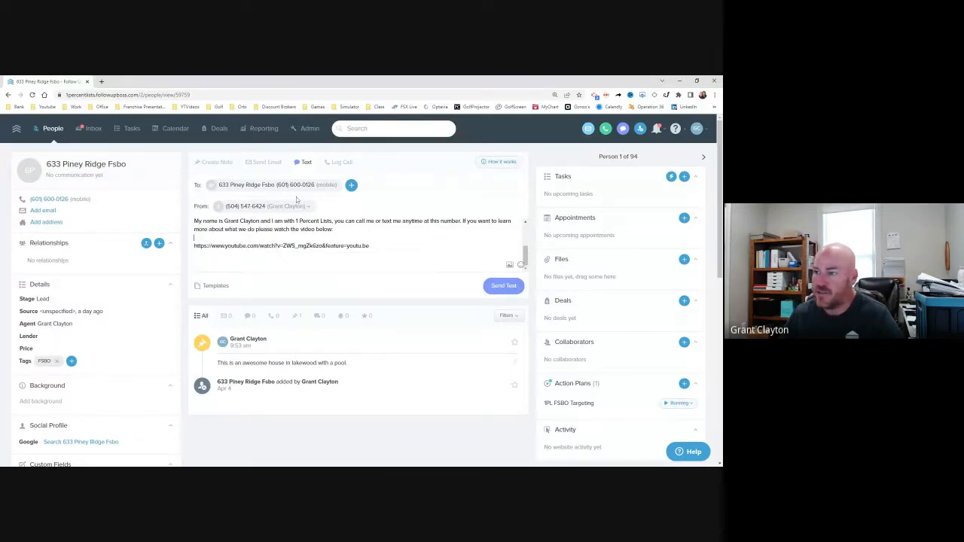
Step: Browse My Text Templates again without choosing one, and clear the drafted text message
{"action": "left_click", "coordinate": [214, 285]}
{"action": "left_click", "coordinate": [241, 242]}
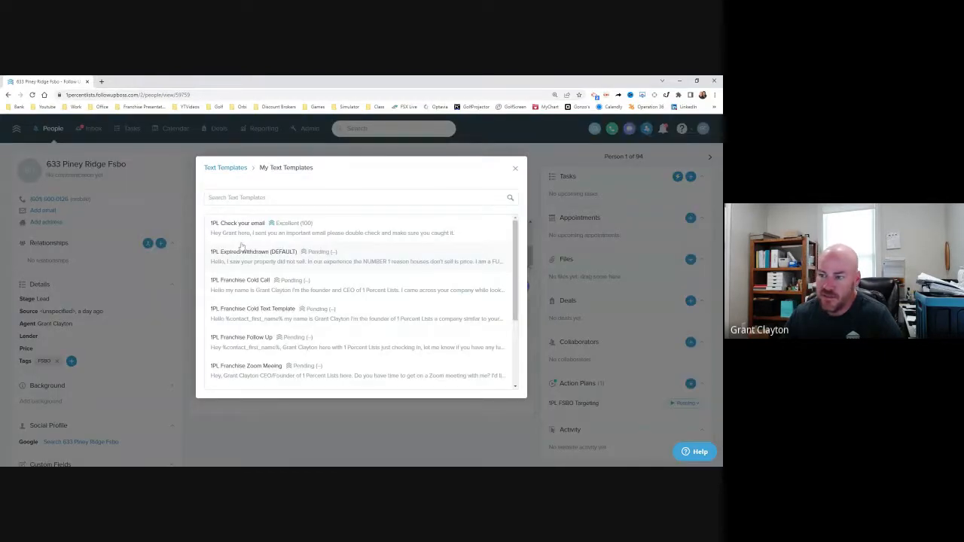
{"action": "scroll", "coordinate": [257, 323], "scroll_direction": "down", "scroll_amount": 5}
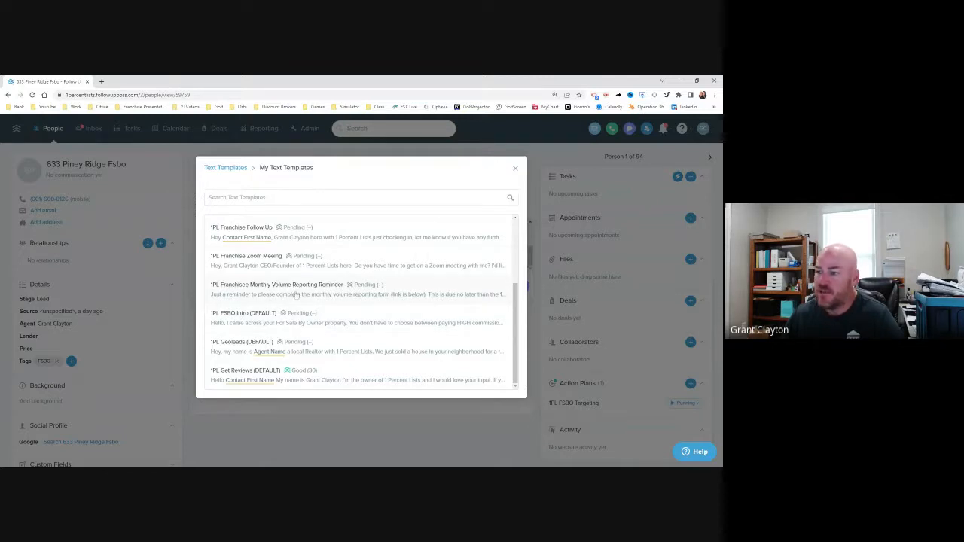
{"action": "left_click", "coordinate": [516, 170]}
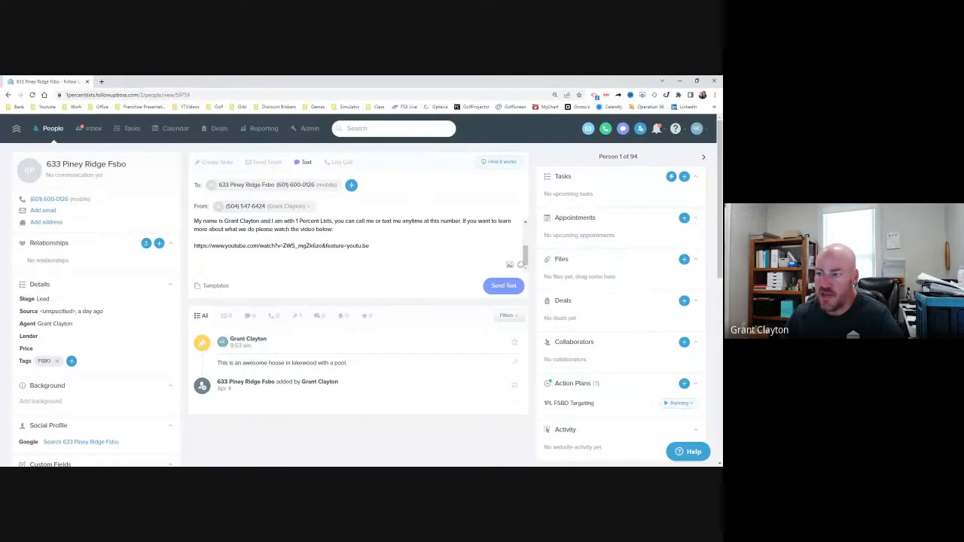
{"action": "key", "text": "ctrl+a"}
{"action": "key", "text": "BackSpace"}
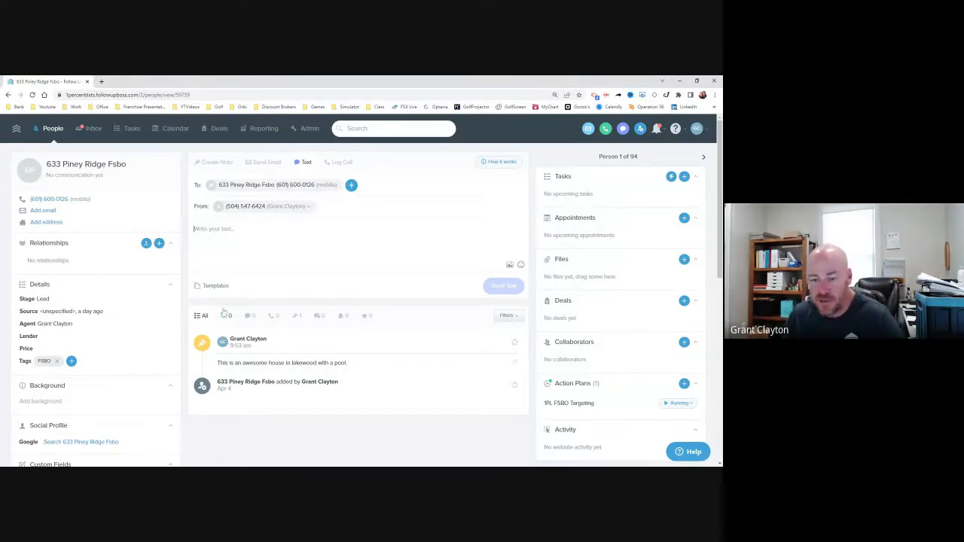
Step: Add a new person with the property's street address as first name, "fsbo" as last name, and a phone number
{"action": "left_click", "coordinate": [640, 129]}
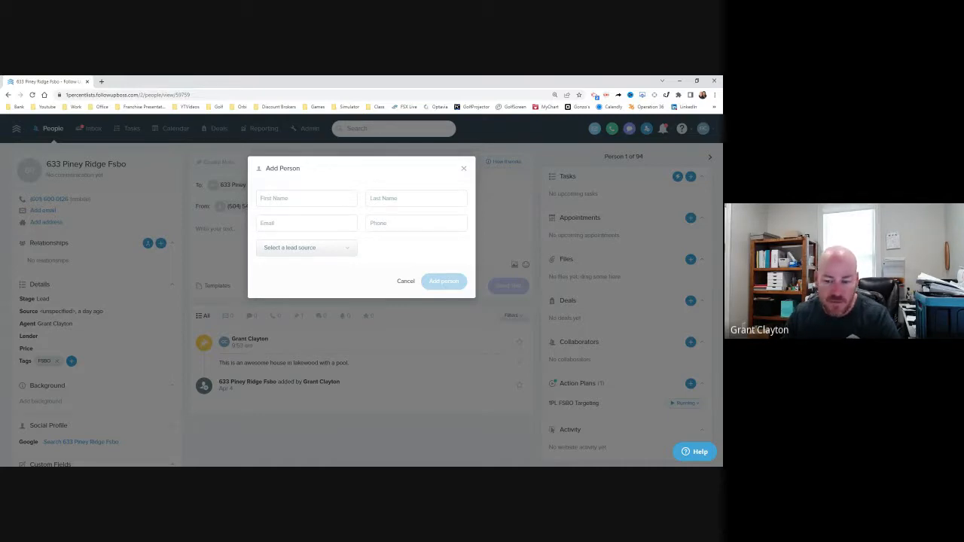
{"action": "type", "text": "123"}
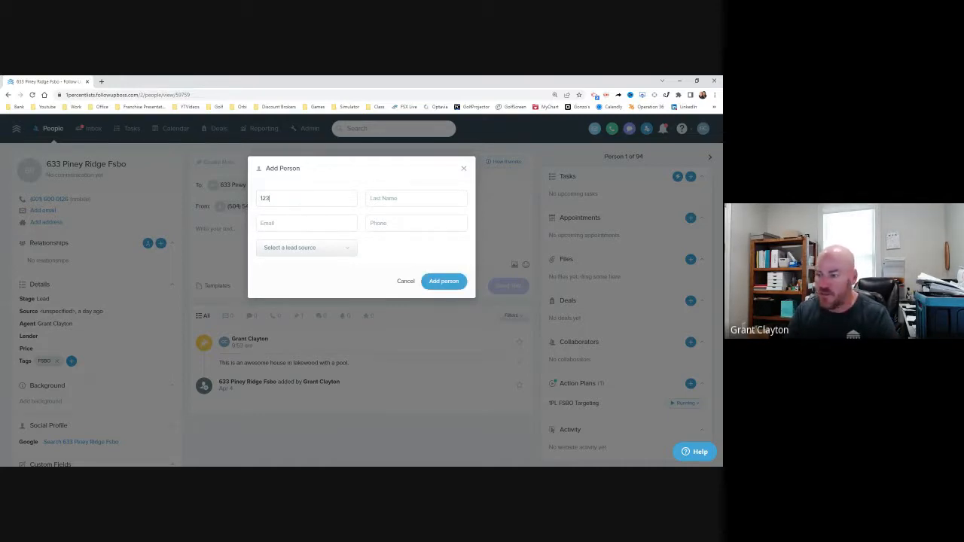
{"action": "type", "text": " main street"}
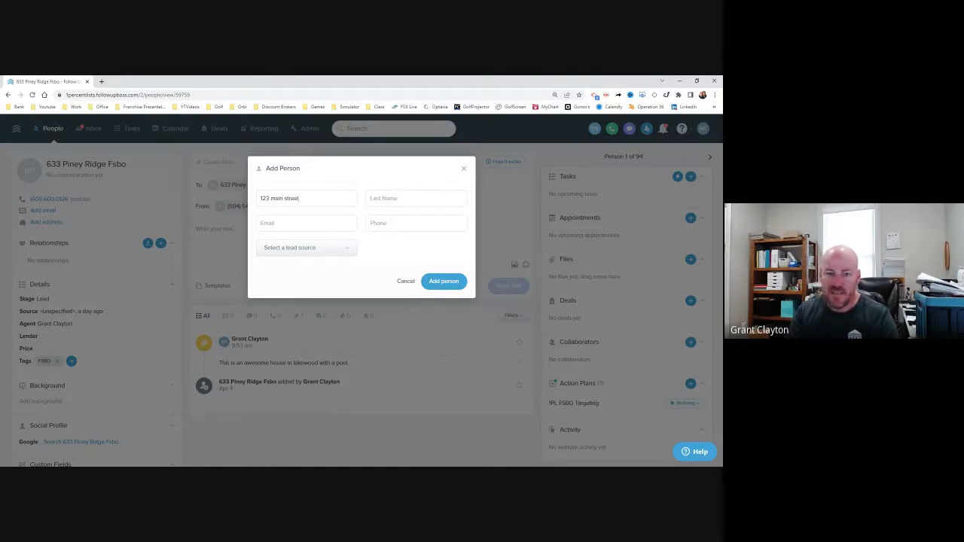
{"action": "key", "text": "Tab"}
{"action": "type", "text": "fsbo"}
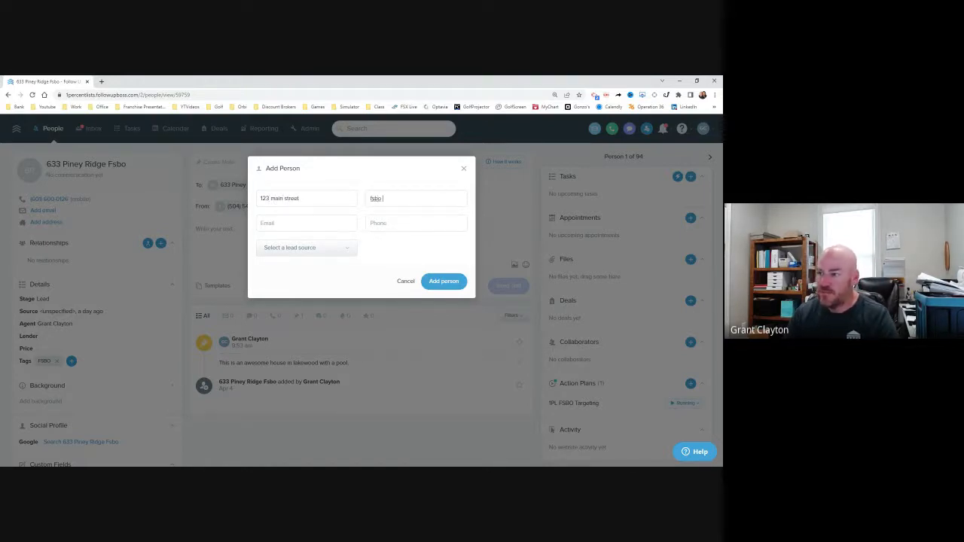
{"action": "key", "text": "Tab"}
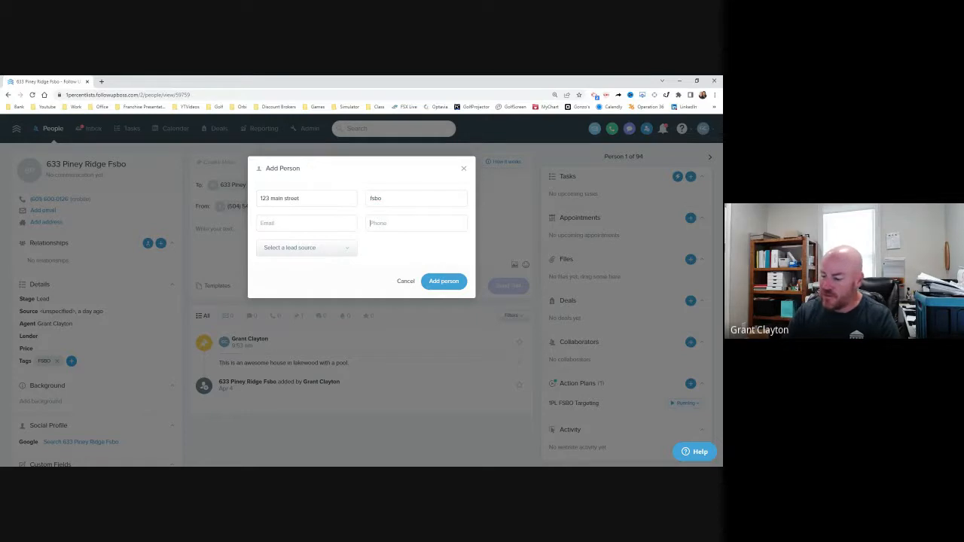
{"action": "type", "text": "5555555555"}
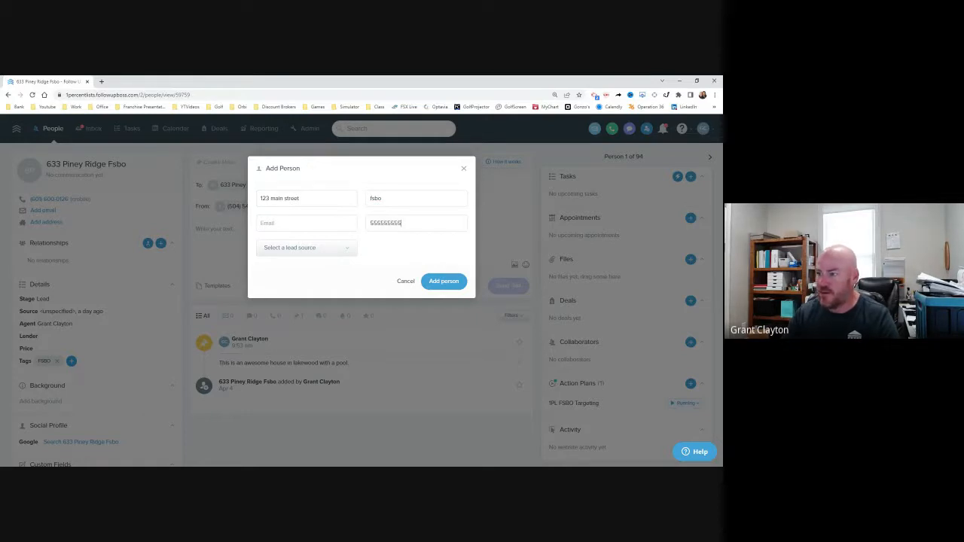
{"action": "left_click", "coordinate": [441, 281]}
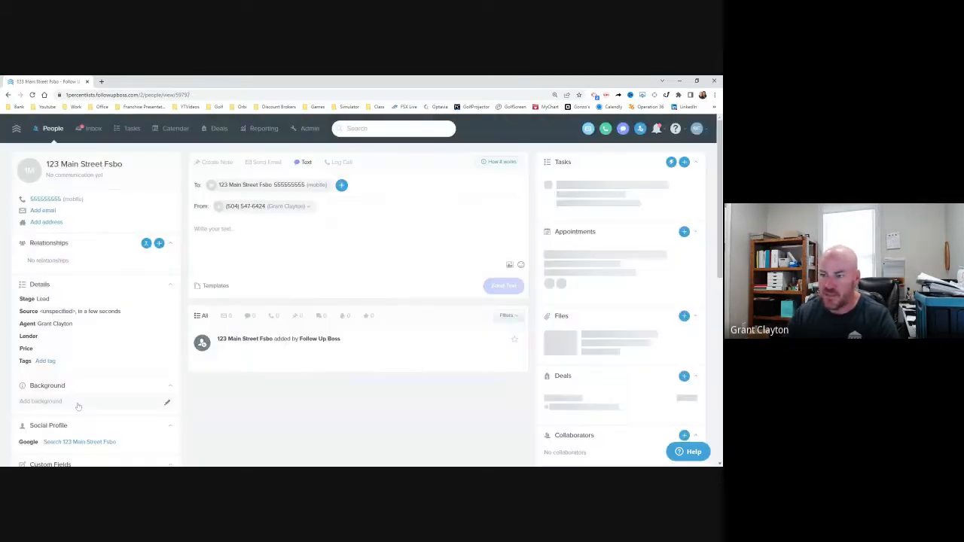
Step: Tag the new lead with "FSBO" and save the tags
{"action": "left_click", "coordinate": [46, 362]}
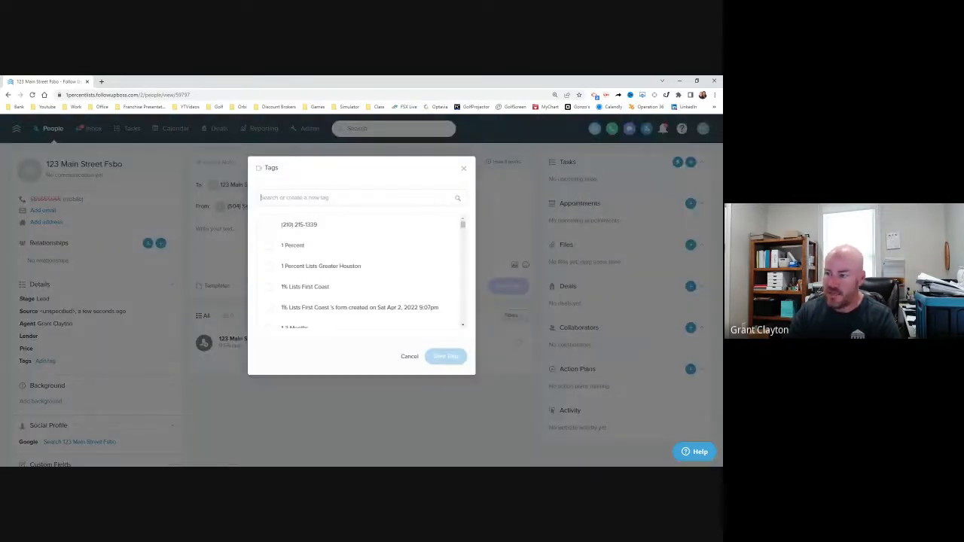
{"action": "type", "text": "fsbo"}
{"action": "left_click", "coordinate": [271, 226]}
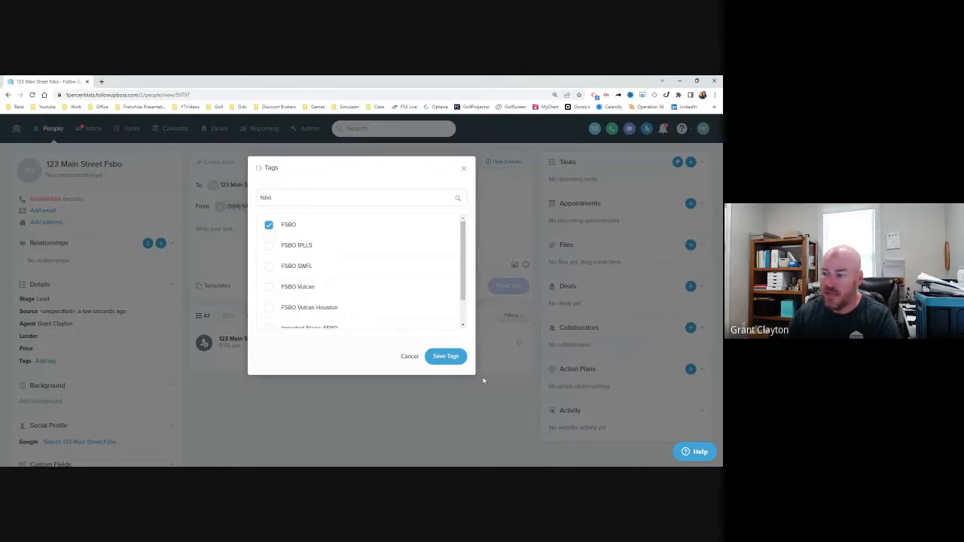
{"action": "left_click", "coordinate": [445, 356]}
Step: Open the newly added lead from the FSBO list with its text message composer showing, and advance to the third lead
{"action": "left_click", "coordinate": [49, 128]}
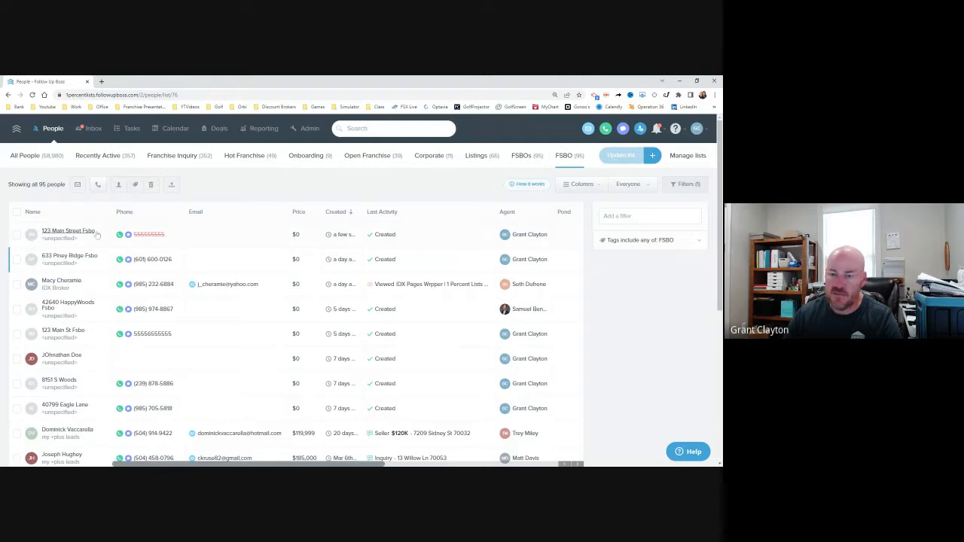
{"action": "left_click", "coordinate": [58, 236]}
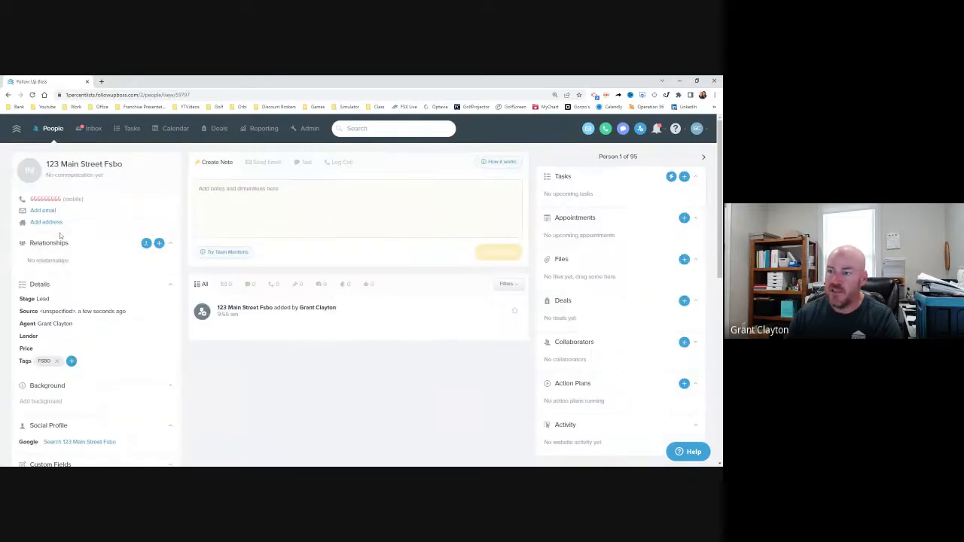
{"action": "left_click", "coordinate": [304, 165]}
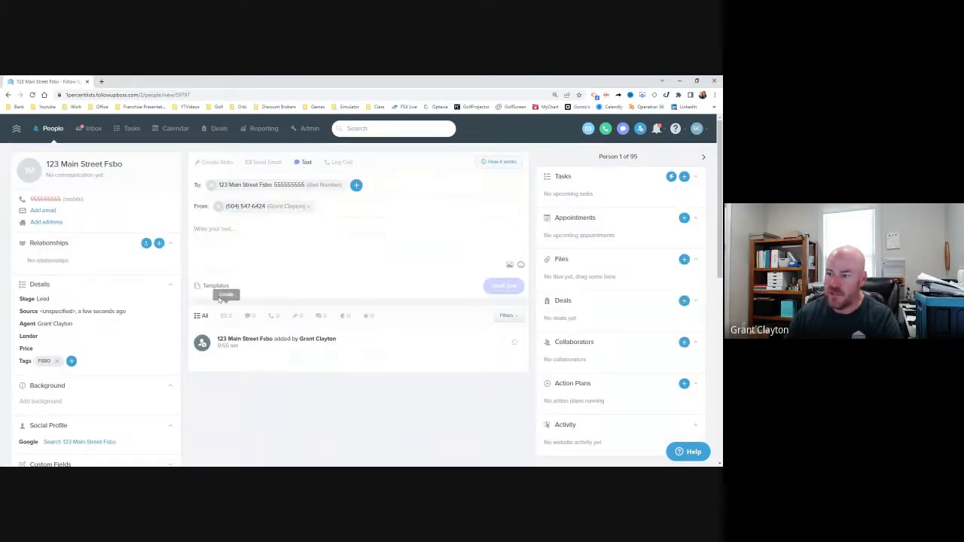
{"action": "left_click", "coordinate": [702, 158]}
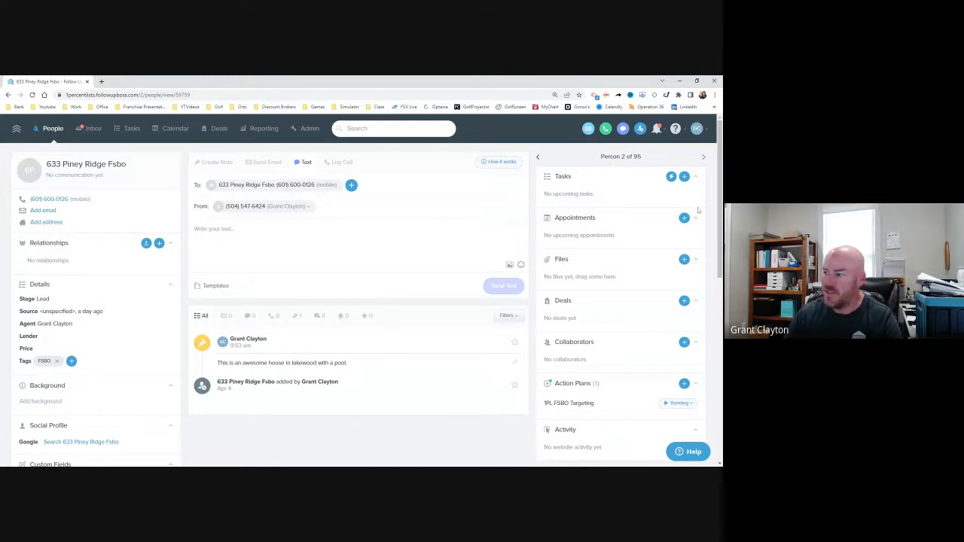
{"action": "left_click", "coordinate": [702, 157]}
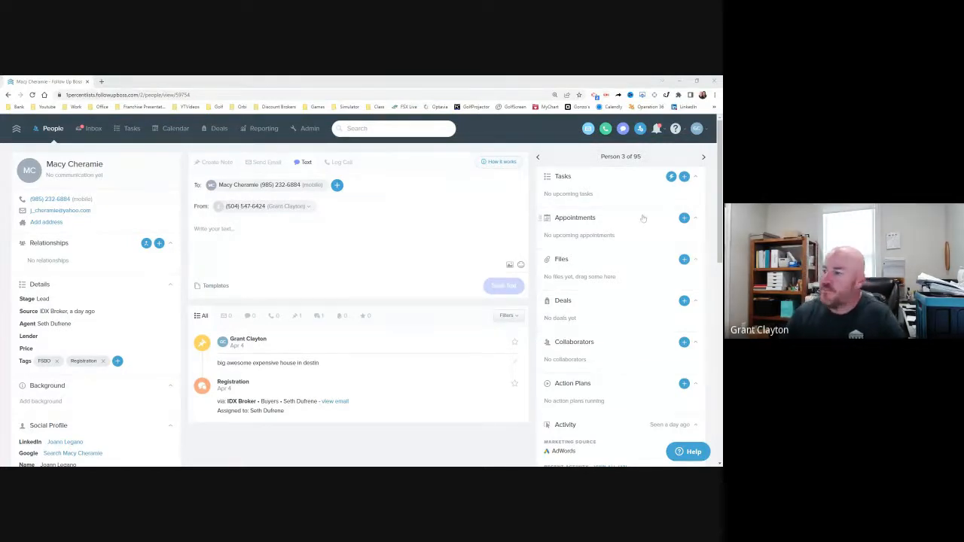
Step: View the blank Create Appointment form for the third lead and close it without creating an appointment
{"action": "left_click", "coordinate": [684, 218]}
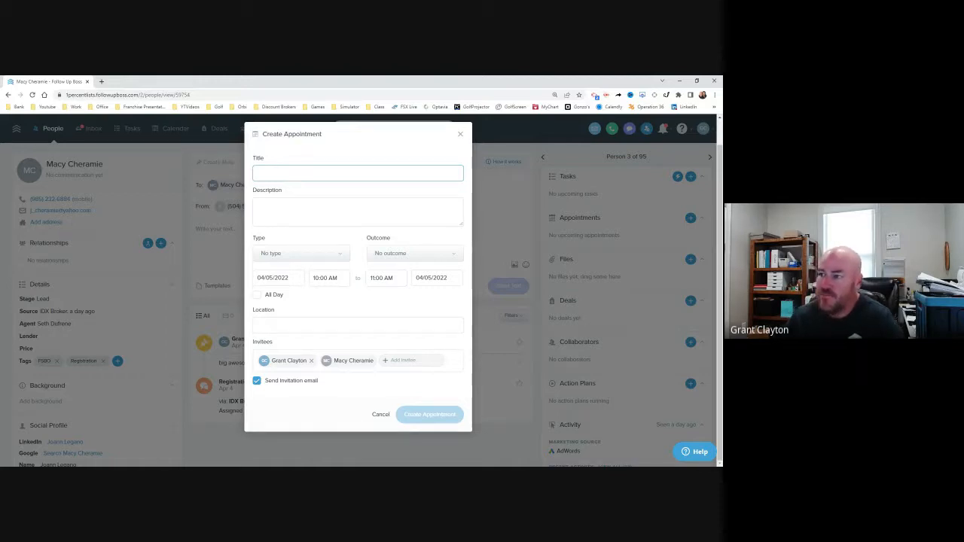
{"action": "left_click", "coordinate": [460, 137]}
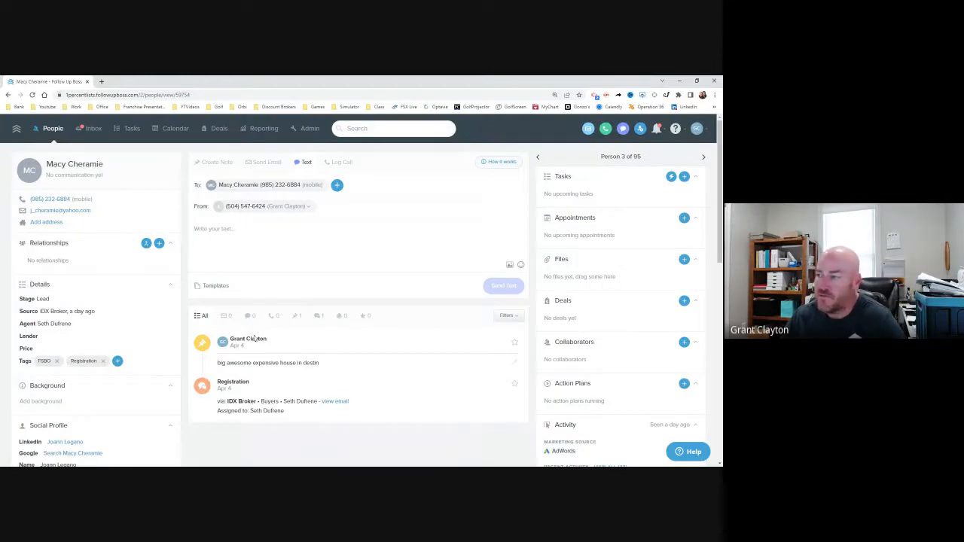
Step: Open the call log entry for the third lead
{"action": "left_click", "coordinate": [340, 162]}
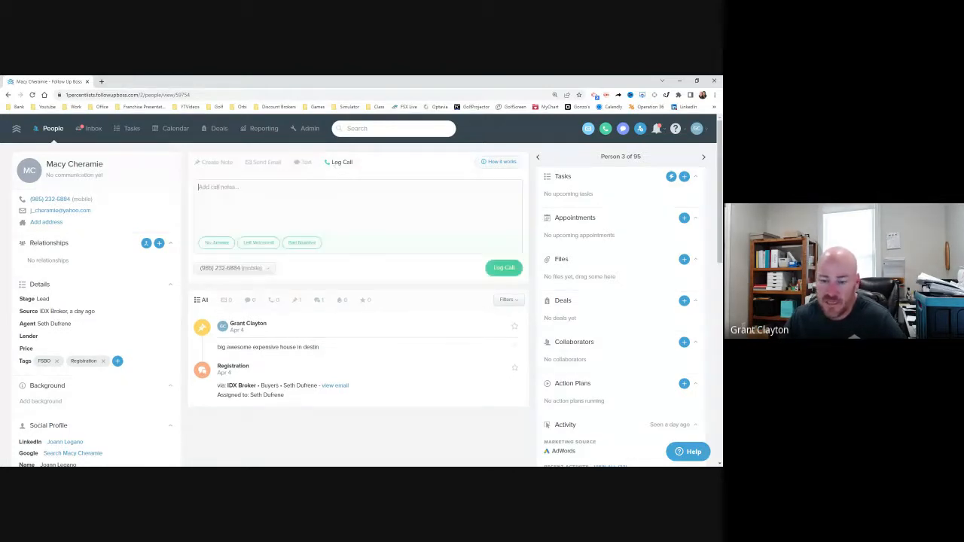